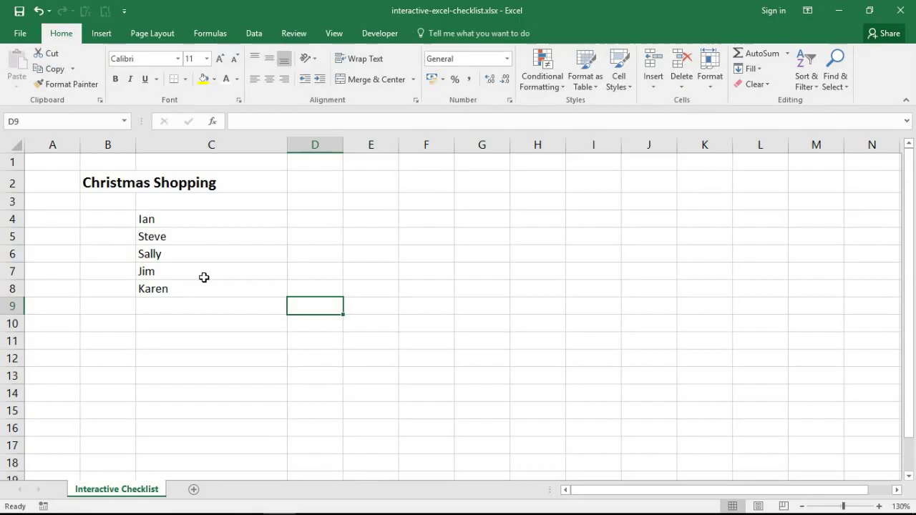
Select the five names in C4:C8 and the empty cells B4:B8 beside them.
click(173, 222)
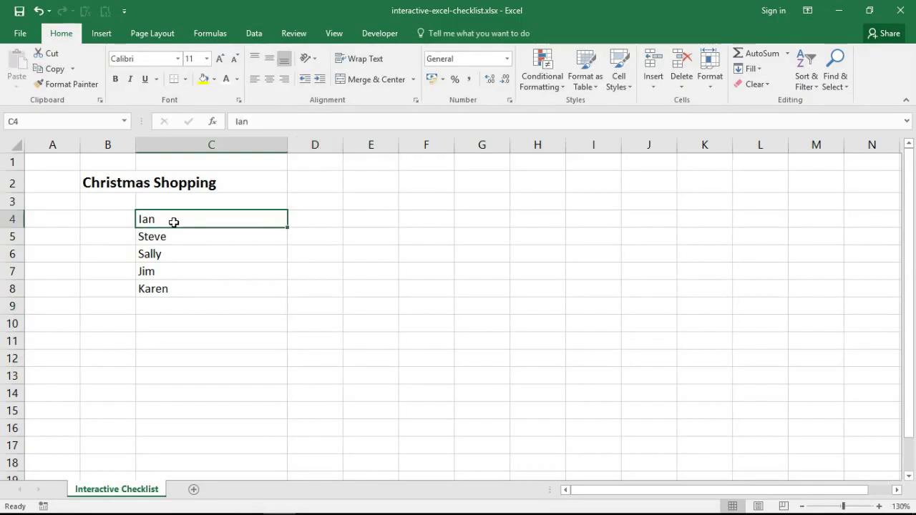
drag(173, 222, 172, 295)
click(171, 307)
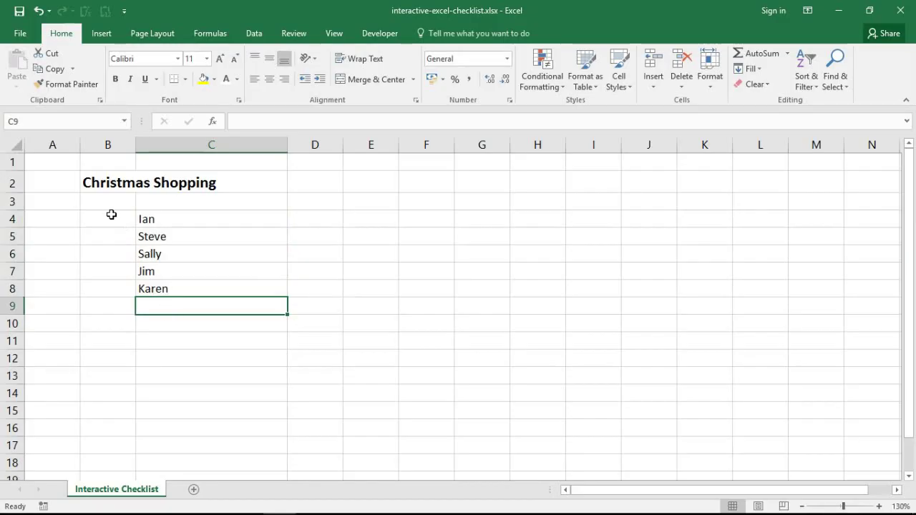
drag(112, 215, 107, 295)
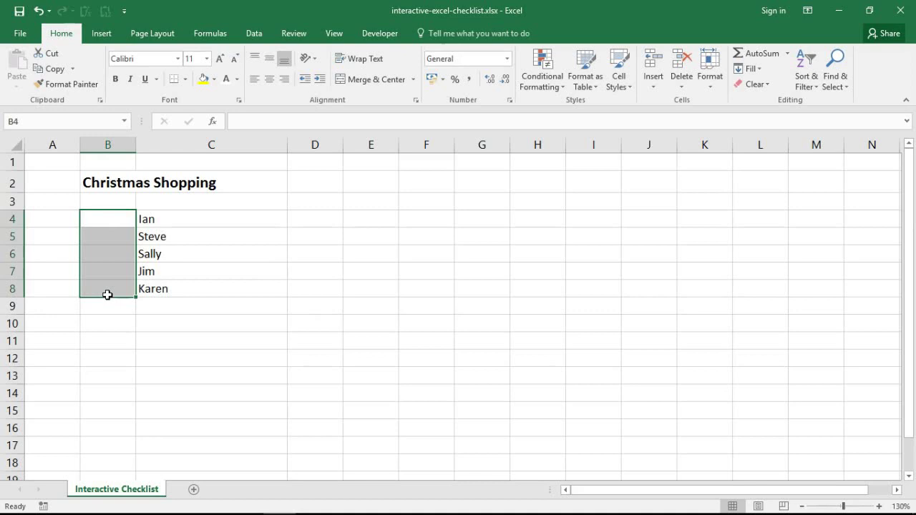
click(172, 295)
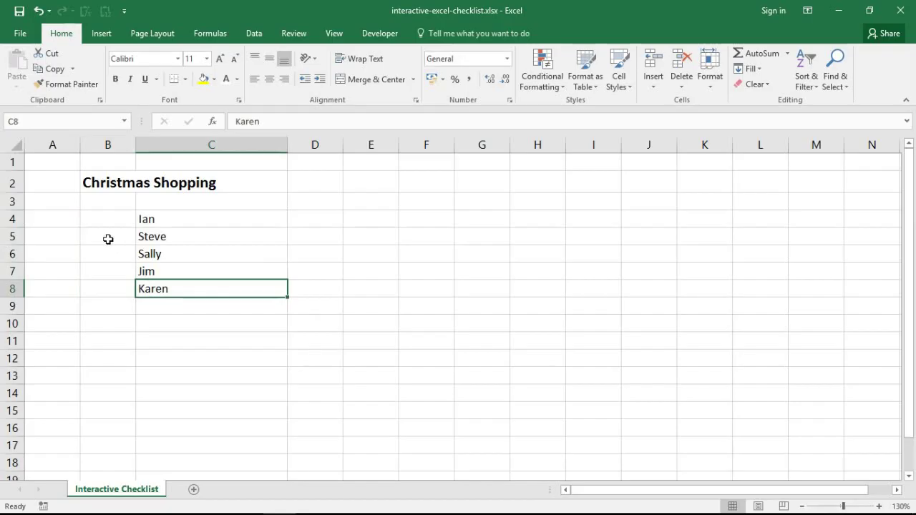
drag(107, 239, 182, 233)
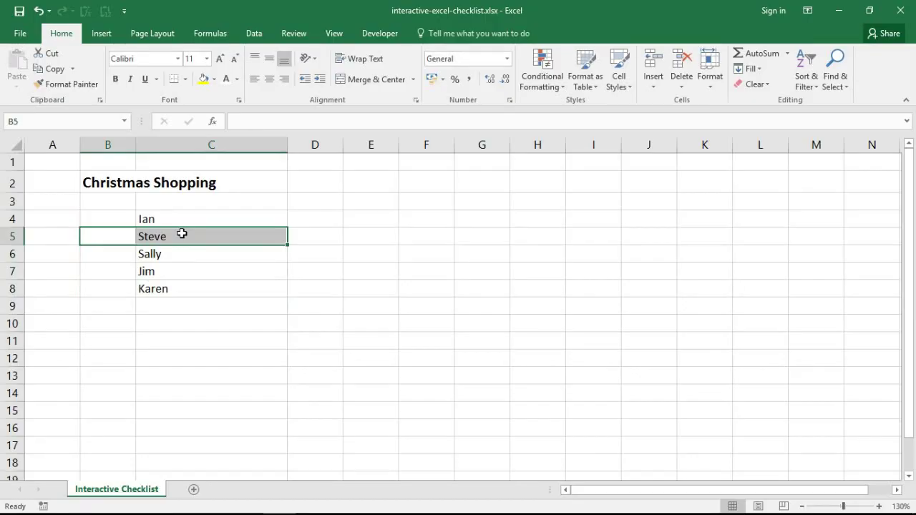
click(217, 269)
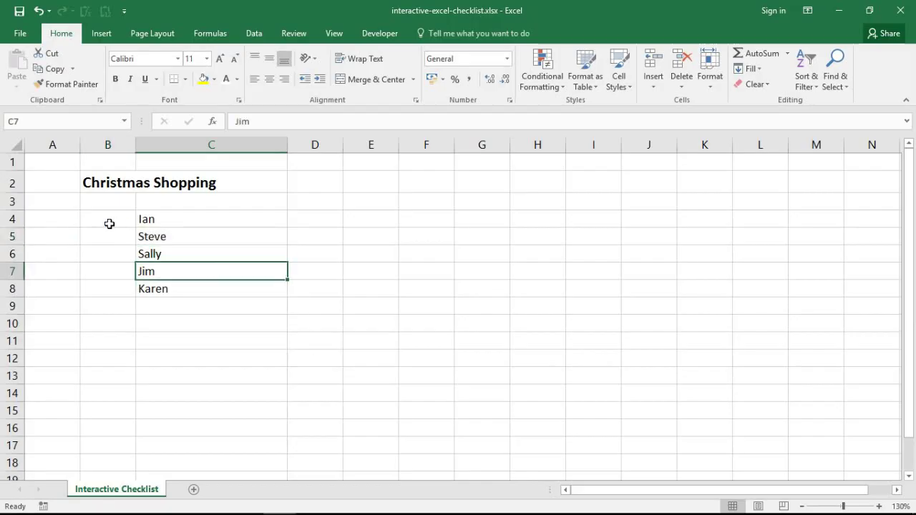
Enable the Developer tab through Customize the Ribbon and show the Insert controls gallery.
click(376, 34)
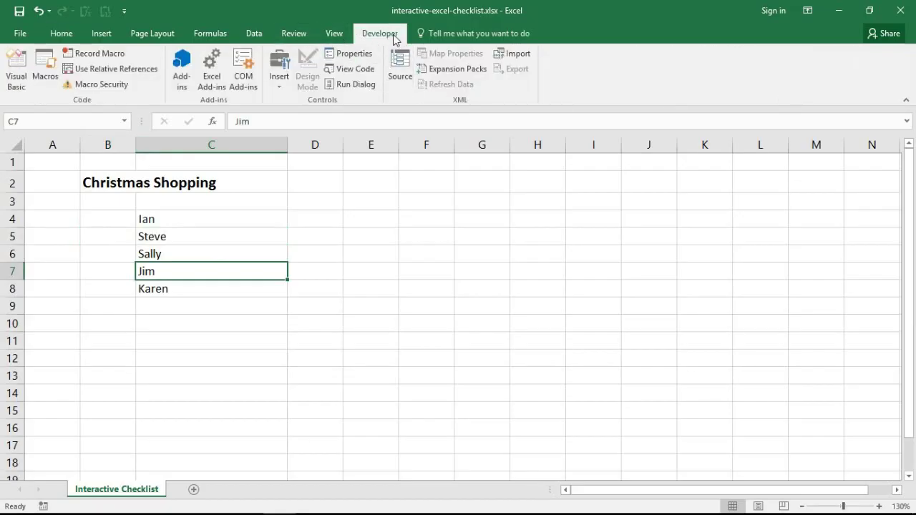
right_click(392, 106)
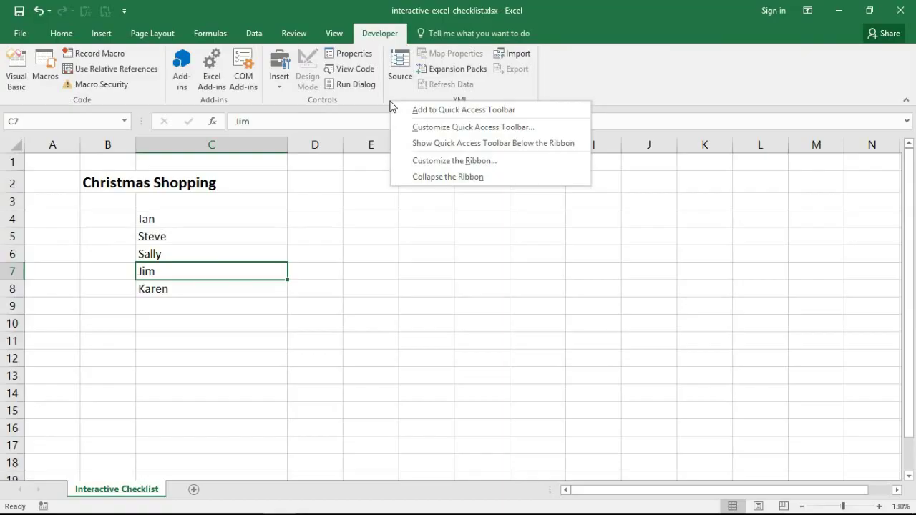
click(438, 164)
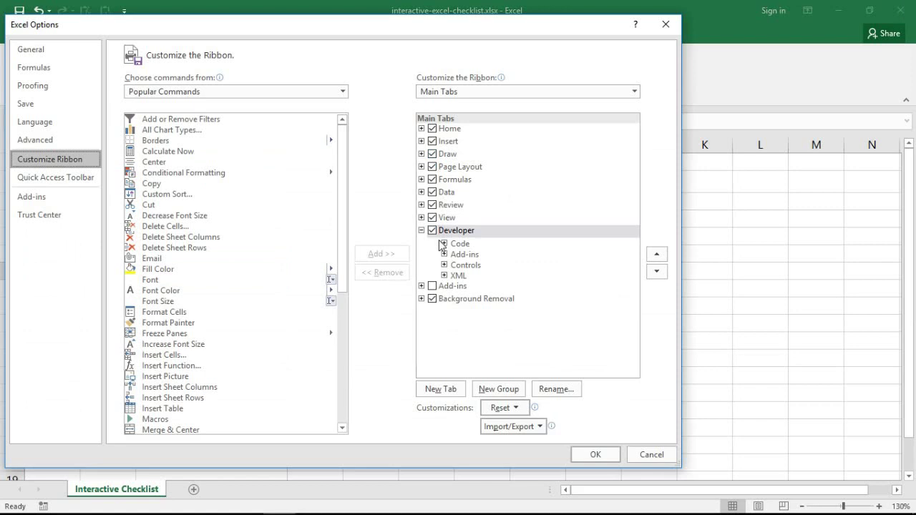
click(636, 456)
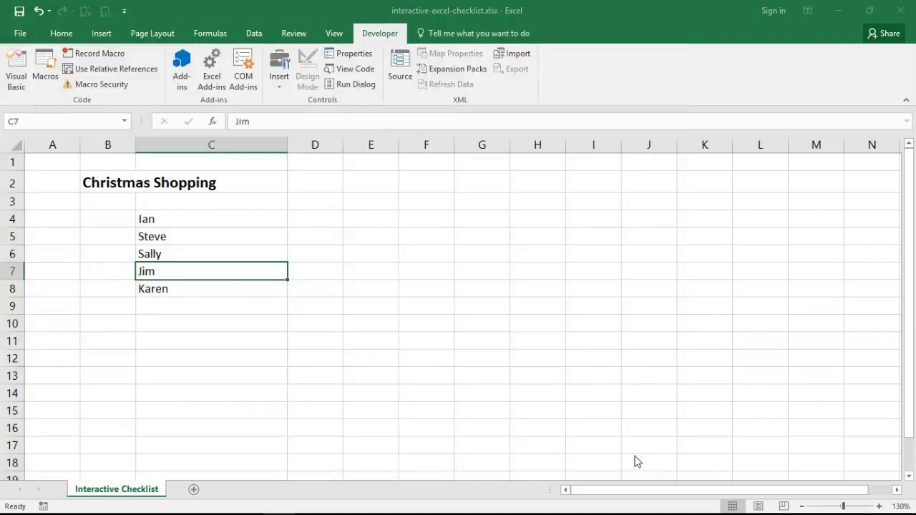
click(287, 90)
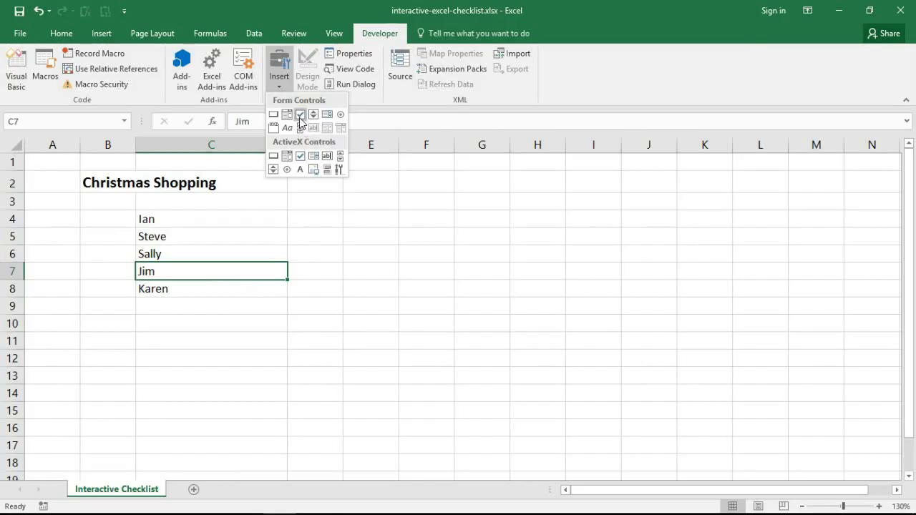
Draw a Form Controls check box and position it in cell B4 beside Ian.
click(299, 118)
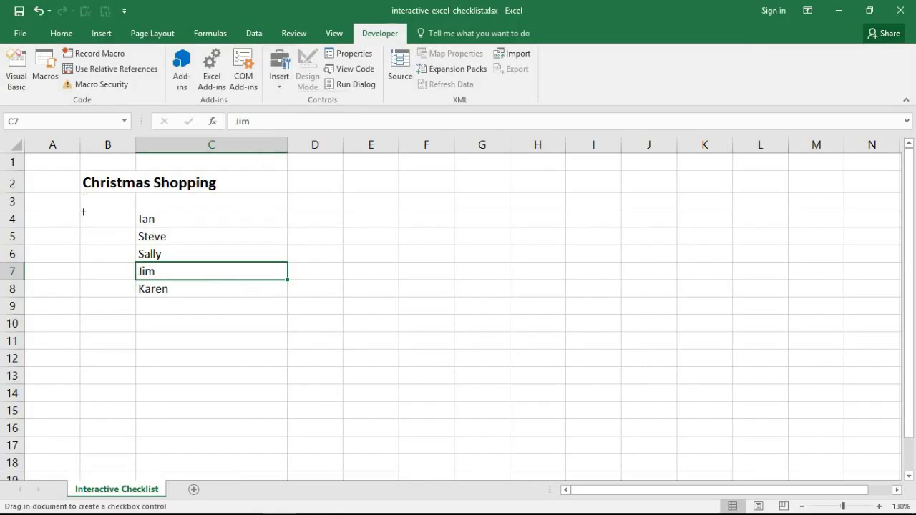
drag(82, 211, 111, 230)
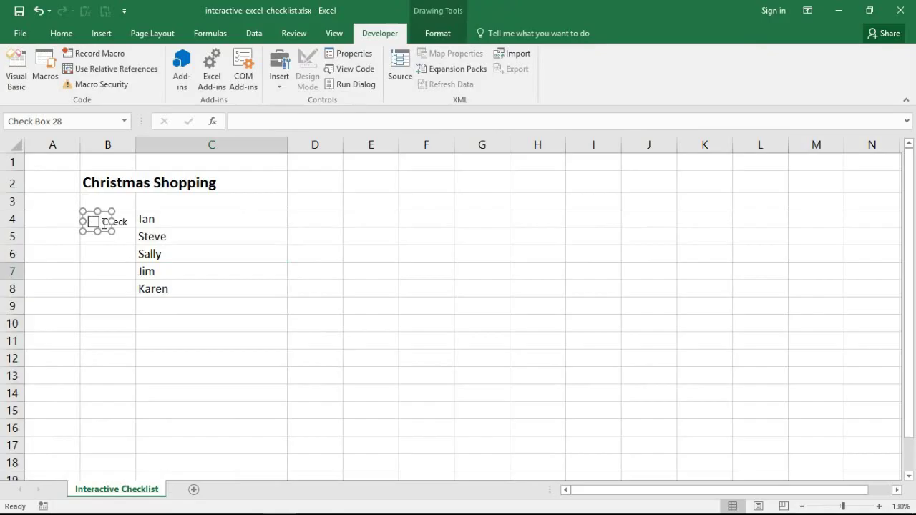
drag(99, 224, 92, 219)
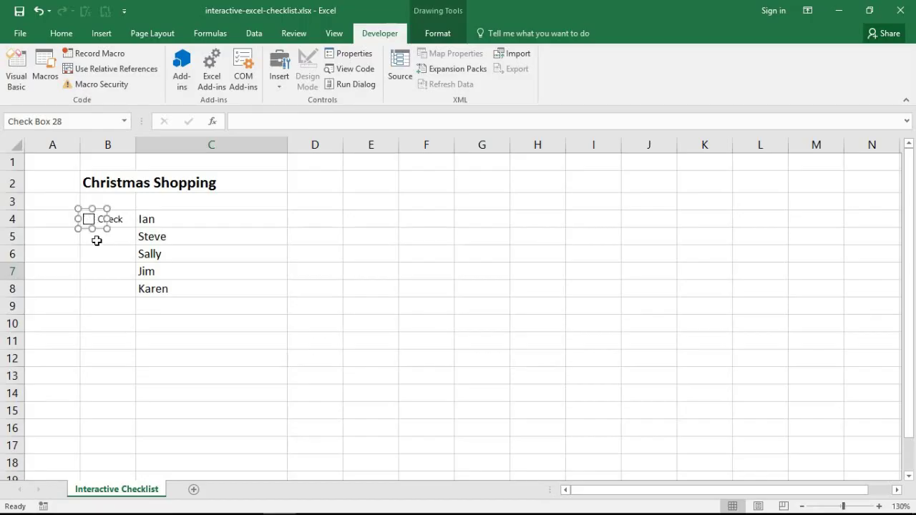
click(97, 240)
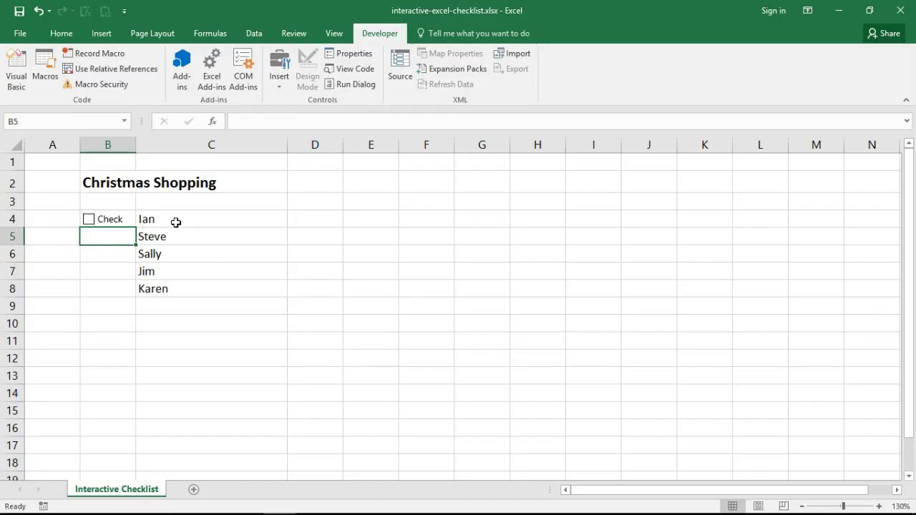
drag(178, 222, 173, 288)
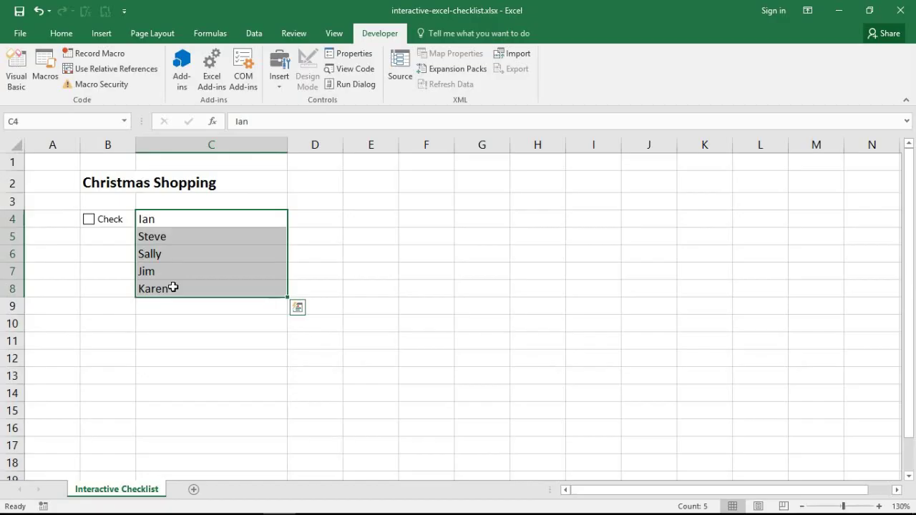
Delete the 'Check' label text from the B4 checkbox, leaving just the box.
right_click(96, 227)
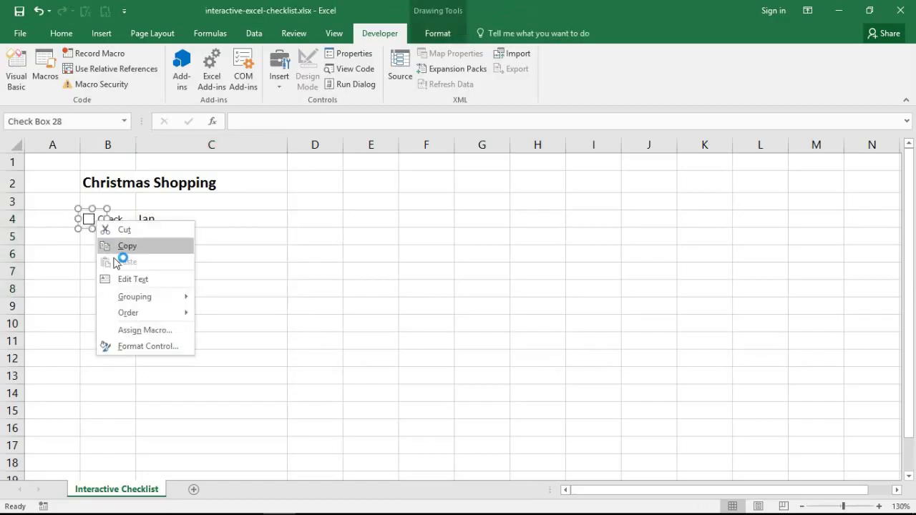
click(125, 280)
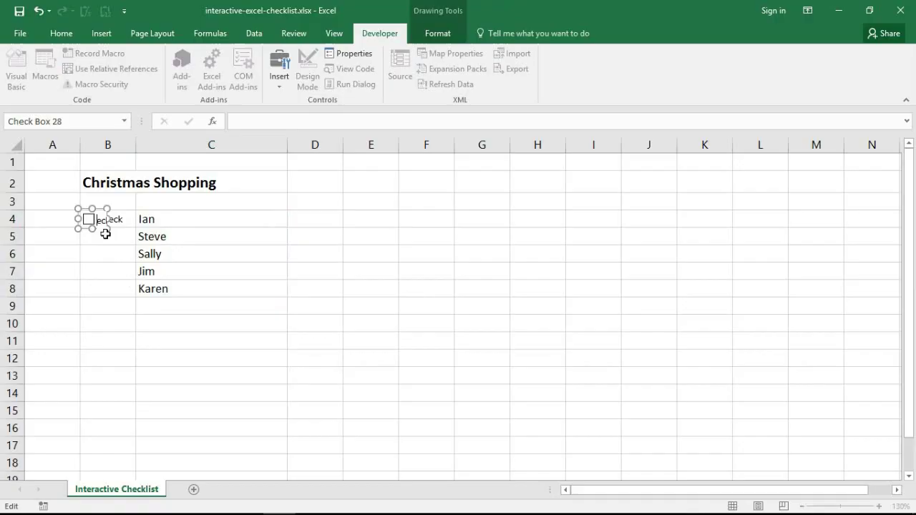
key(Delete)
key(Delete)
text(Bo)
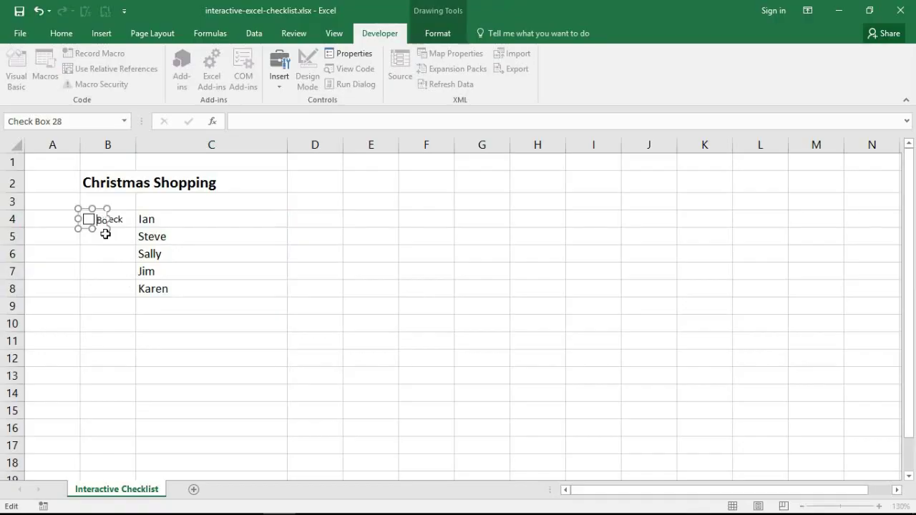
key(BackSpace)
key(BackSpace)
click(105, 247)
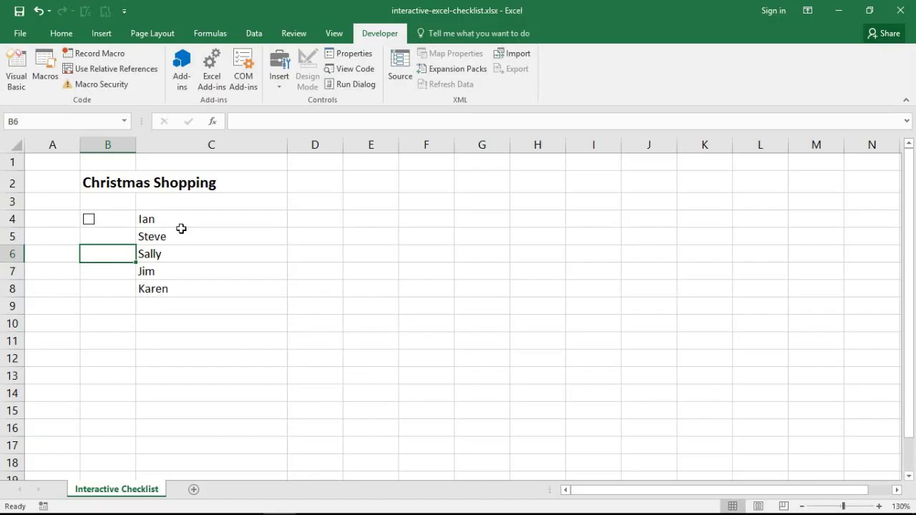
Copy the B4 checkbox and paste it into B5, B6, B7 and B8.
click(133, 221)
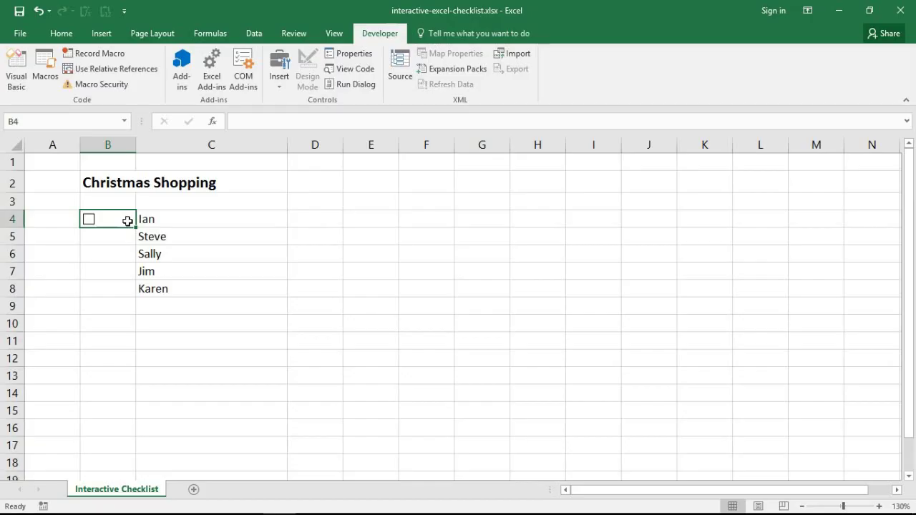
key(ctrl+c)
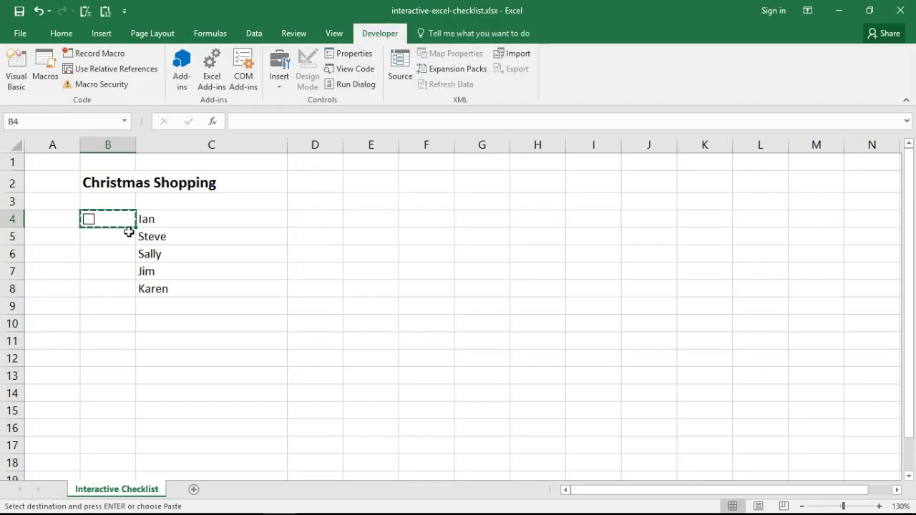
click(129, 232)
key(ctrl+v)
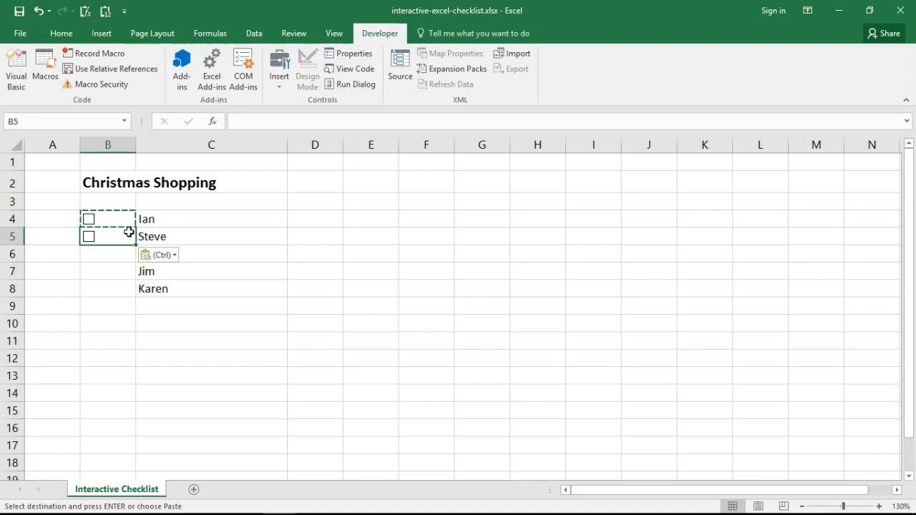
key(Down)
key(ctrl+v)
key(Down)
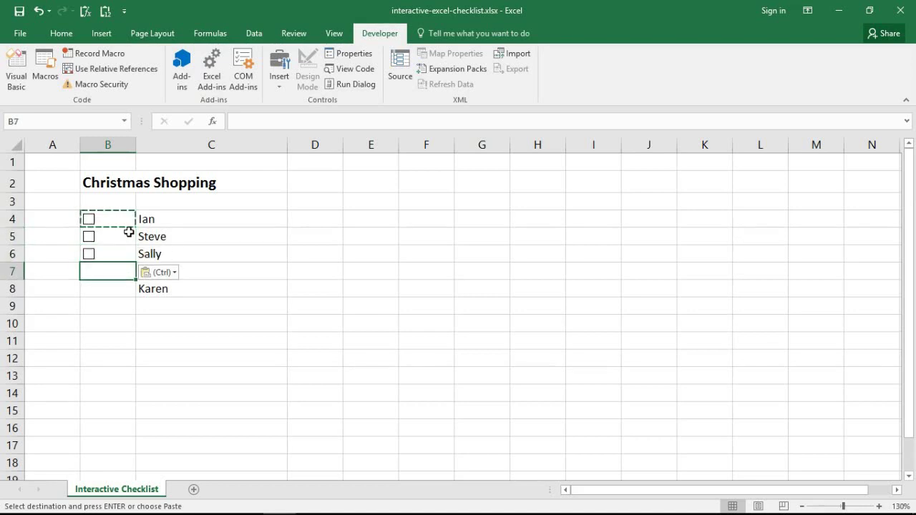
key(ctrl+v)
key(Down)
key(ctrl+v)
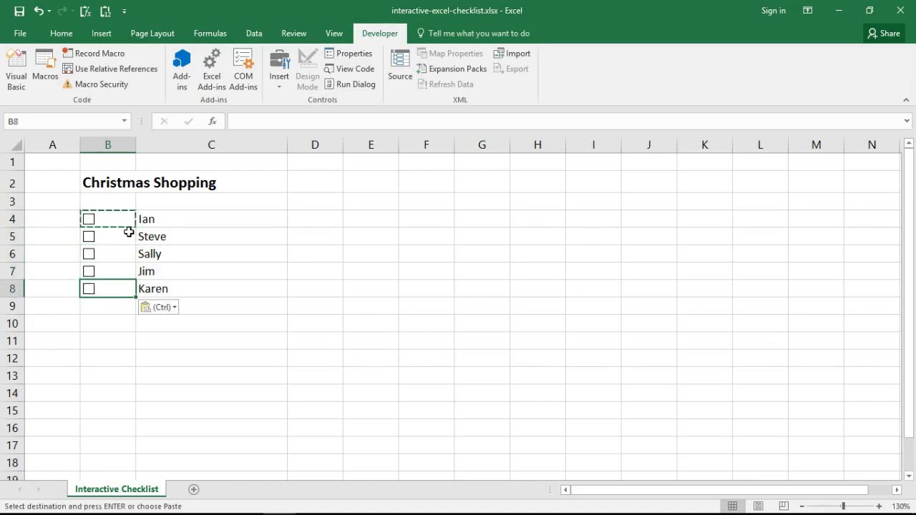
key(Escape)
click(172, 254)
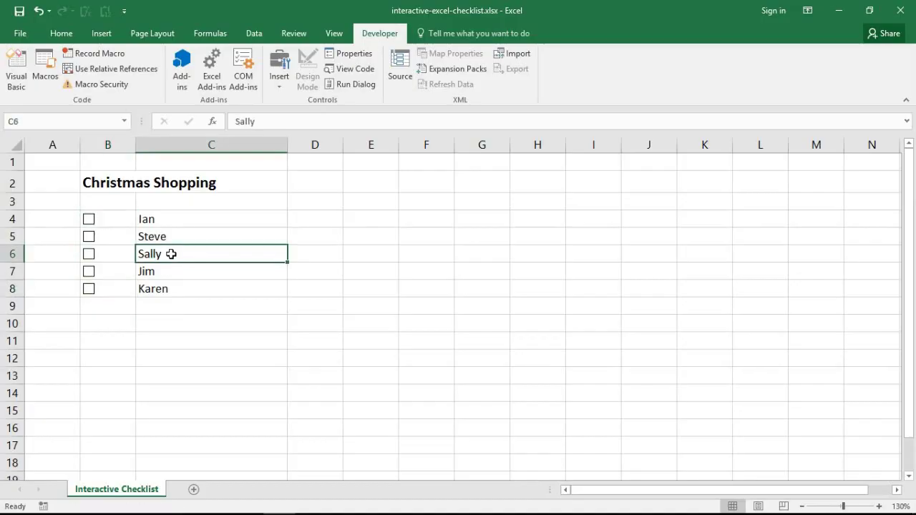
click(89, 222)
click(88, 256)
click(88, 270)
click(88, 271)
click(90, 260)
click(94, 223)
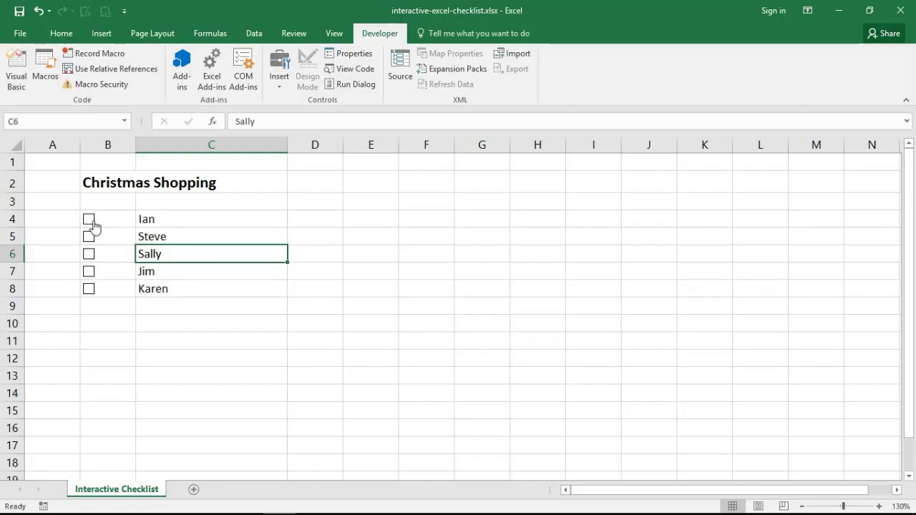
right_click(93, 224)
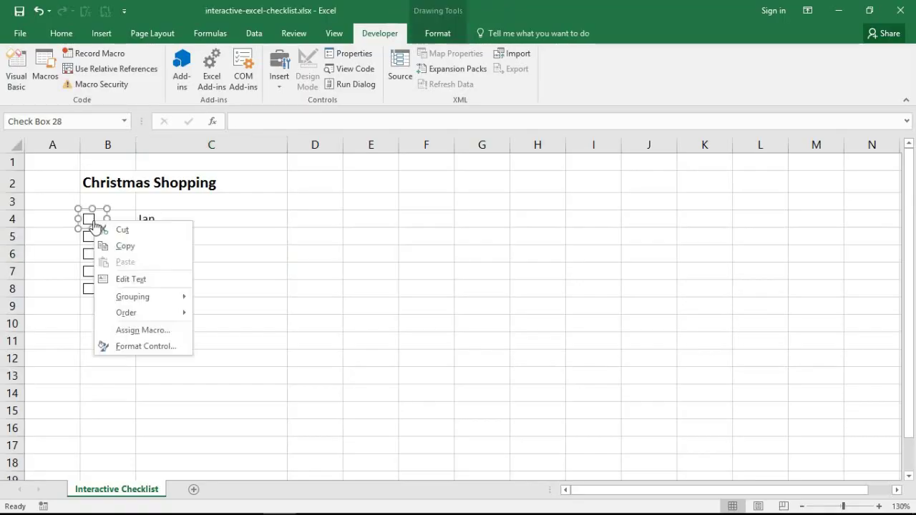
click(145, 347)
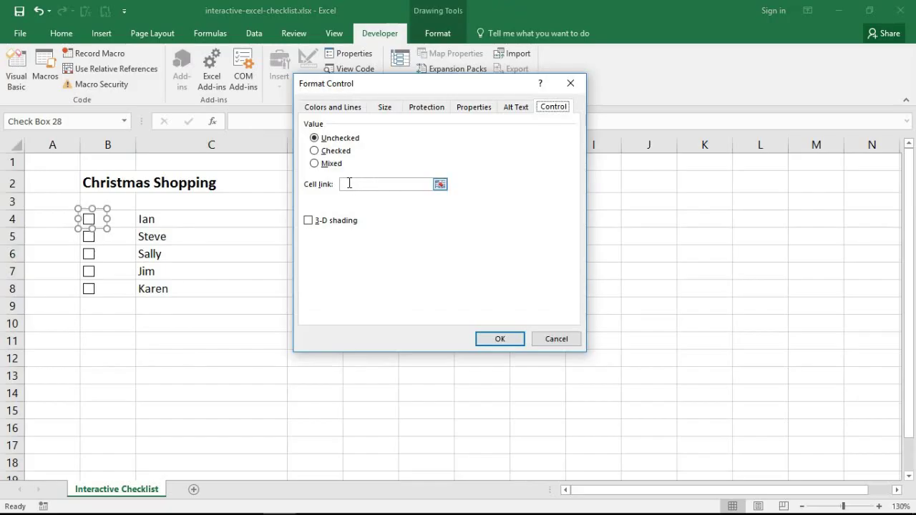
click(552, 339)
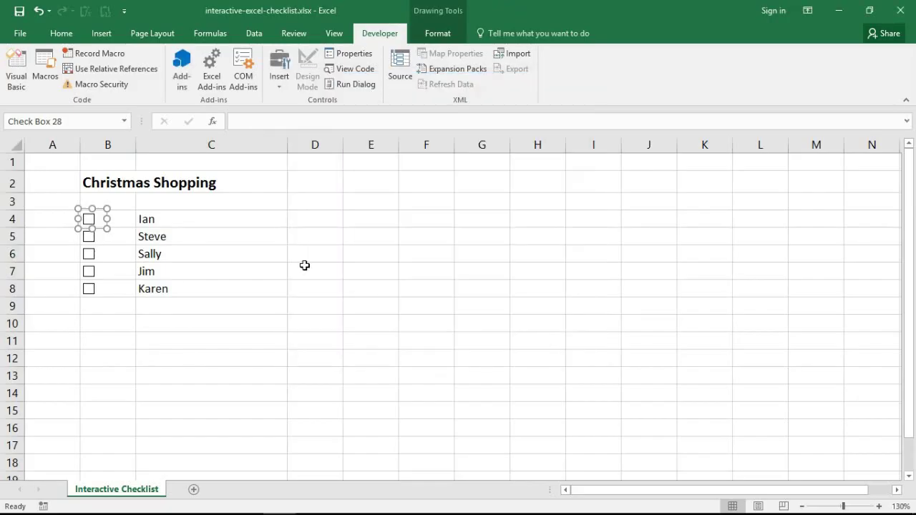
click(208, 247)
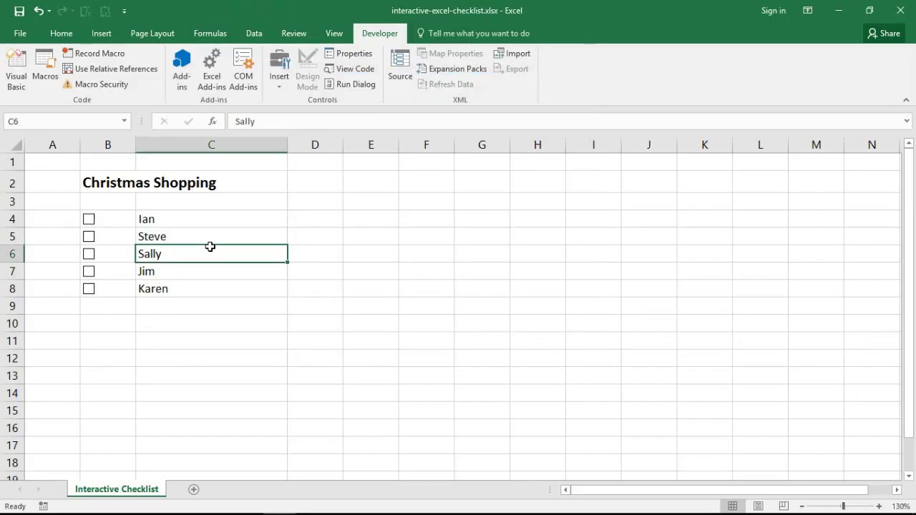
Untick Ian's checkbox and link it to cell A4 with the formula =A4.
ctrl+click(89, 225)
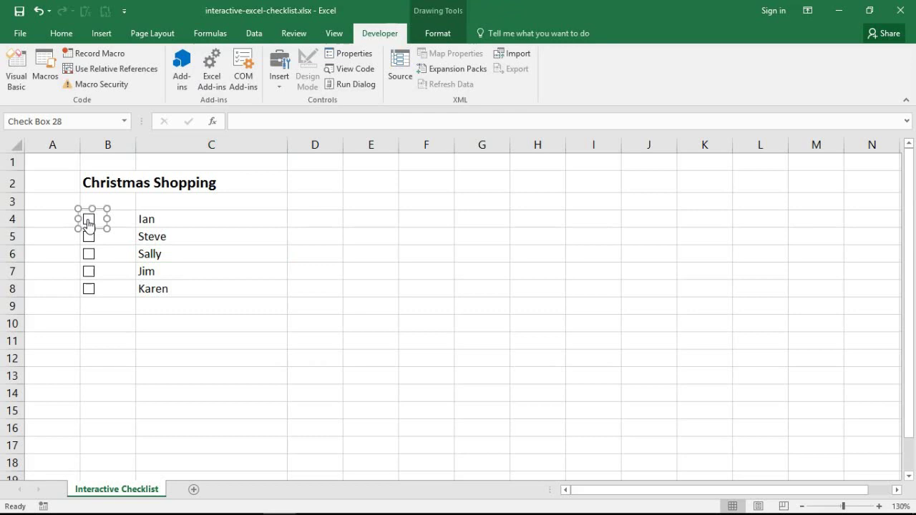
click(146, 239)
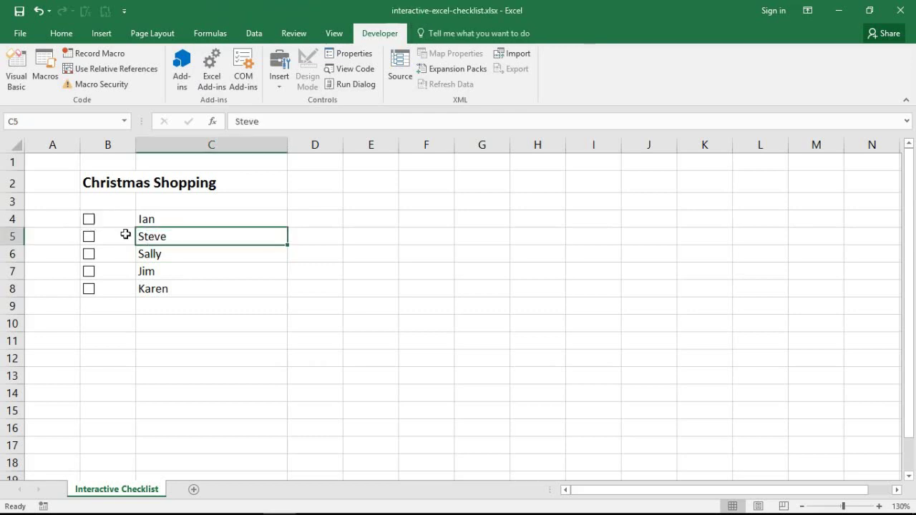
click(89, 221)
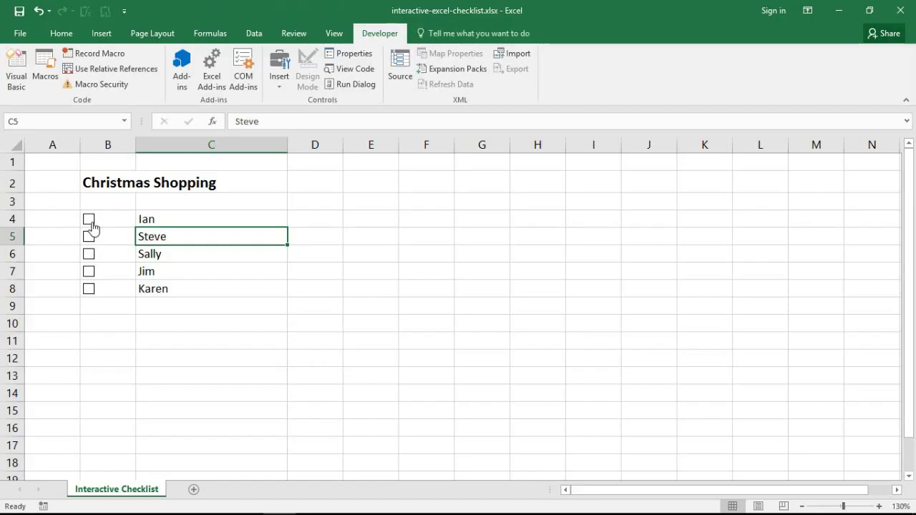
ctrl+click(92, 228)
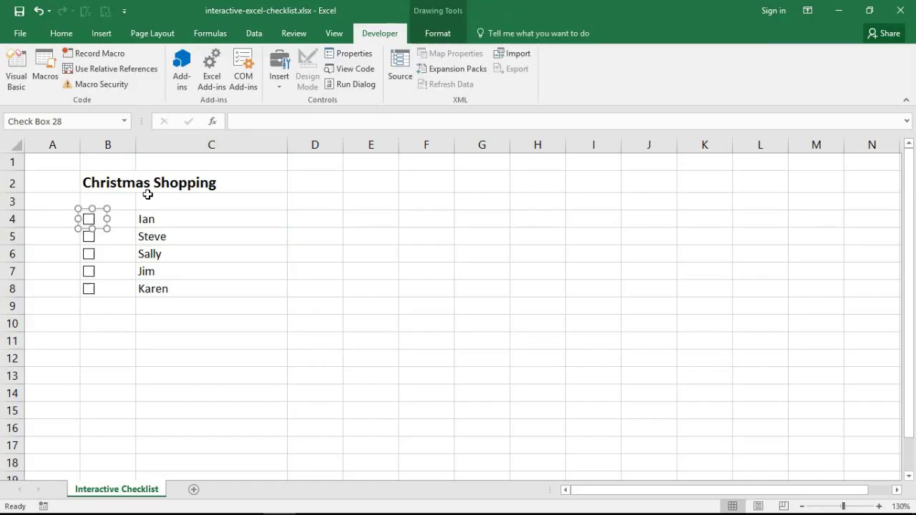
click(249, 122)
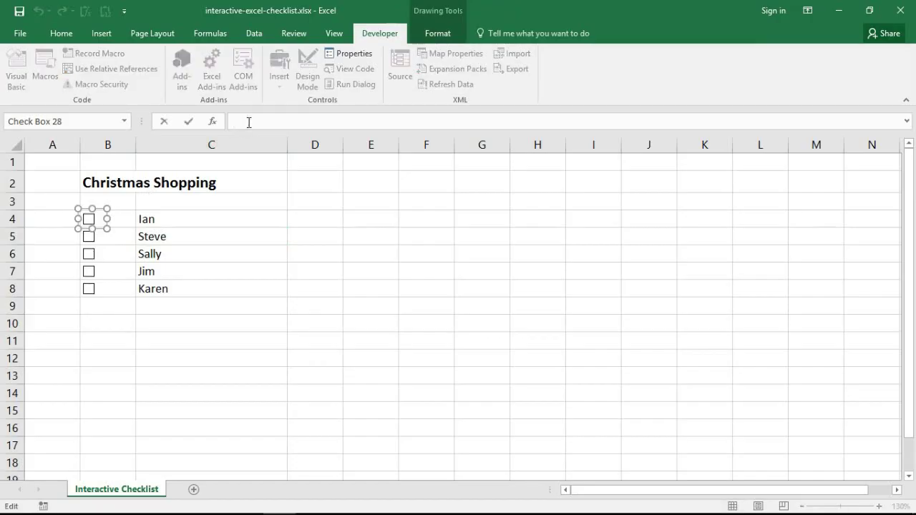
text(=)
click(46, 221)
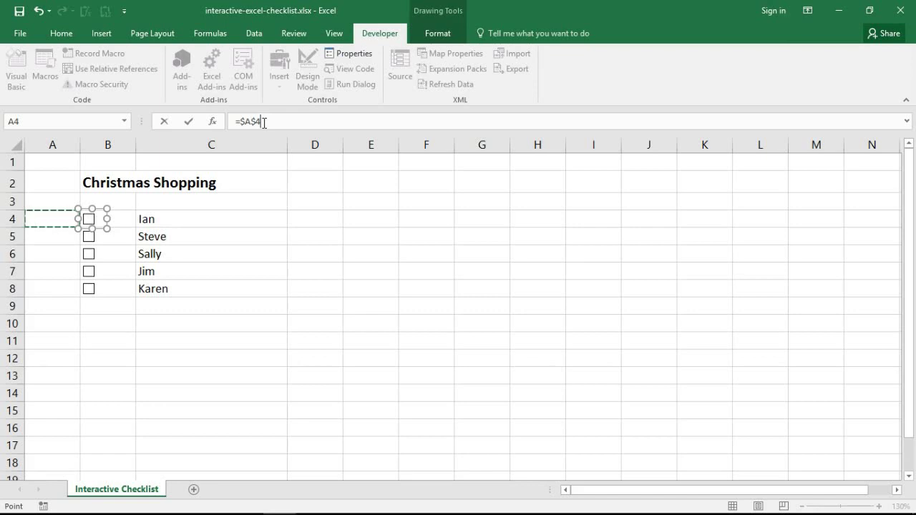
key(Return)
Link Steve's checkbox to cell A5.
ctrl+click(91, 240)
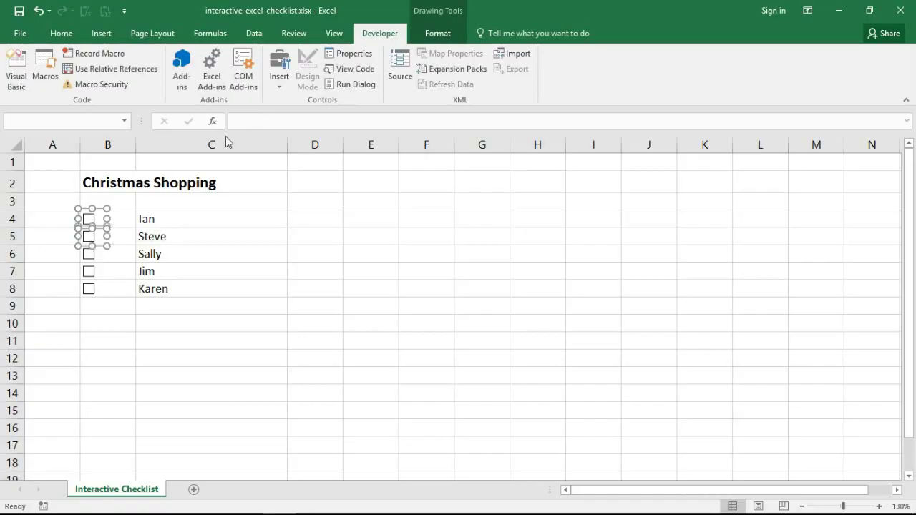
click(211, 209)
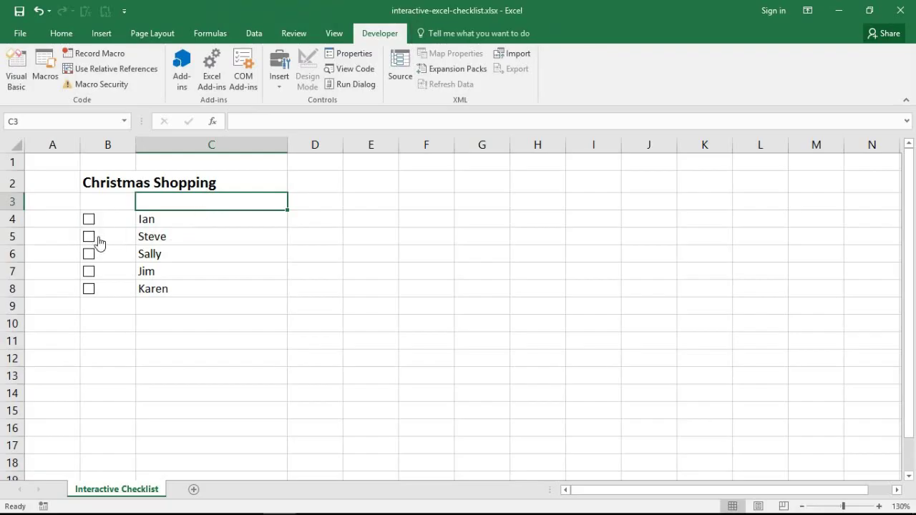
click(92, 242)
click(241, 121)
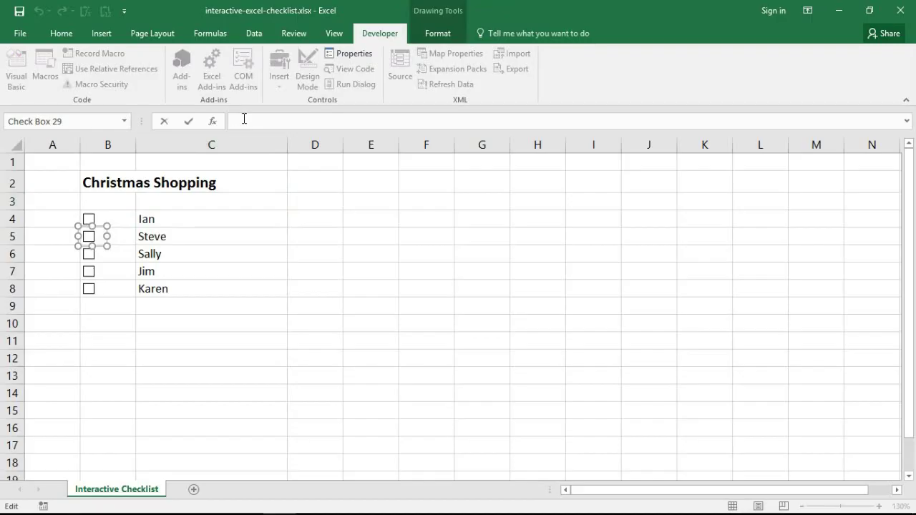
text(=)
click(55, 235)
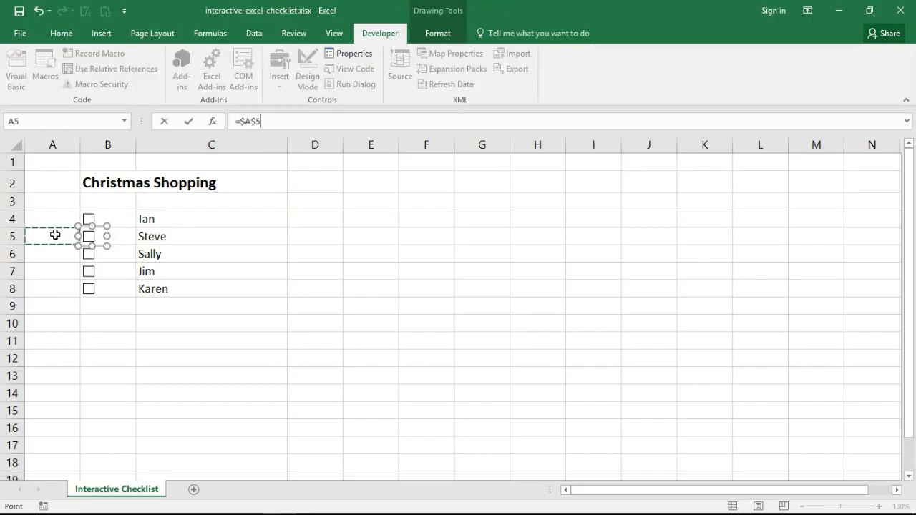
key(Return)
click(141, 273)
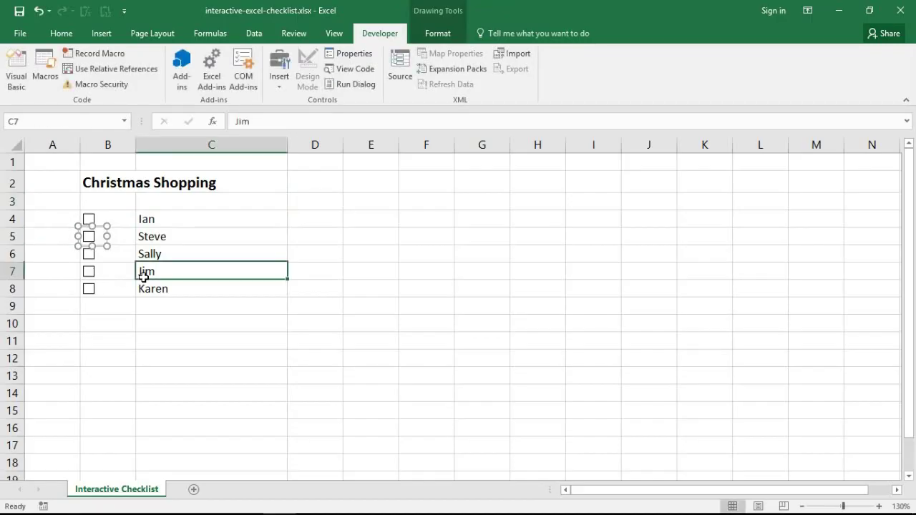
Link Sally's checkbox to cell A6.
ctrl+click(91, 261)
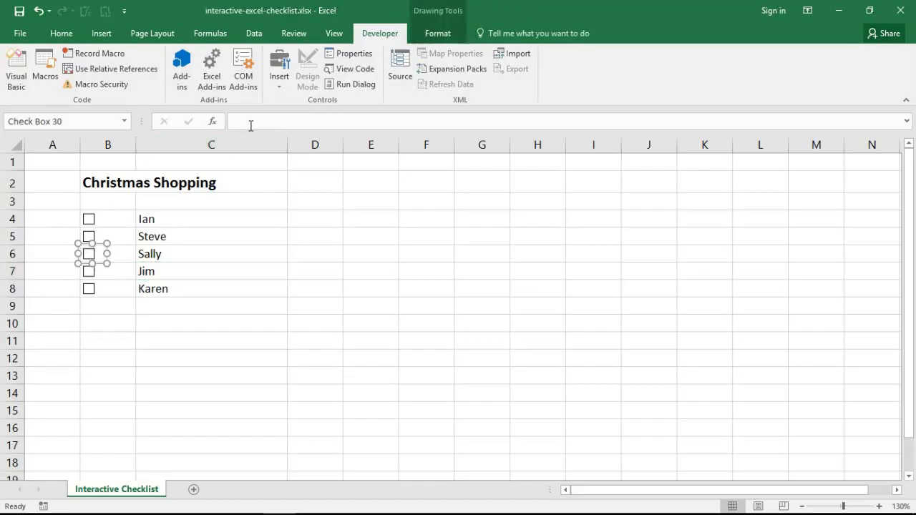
click(239, 121)
text(=)
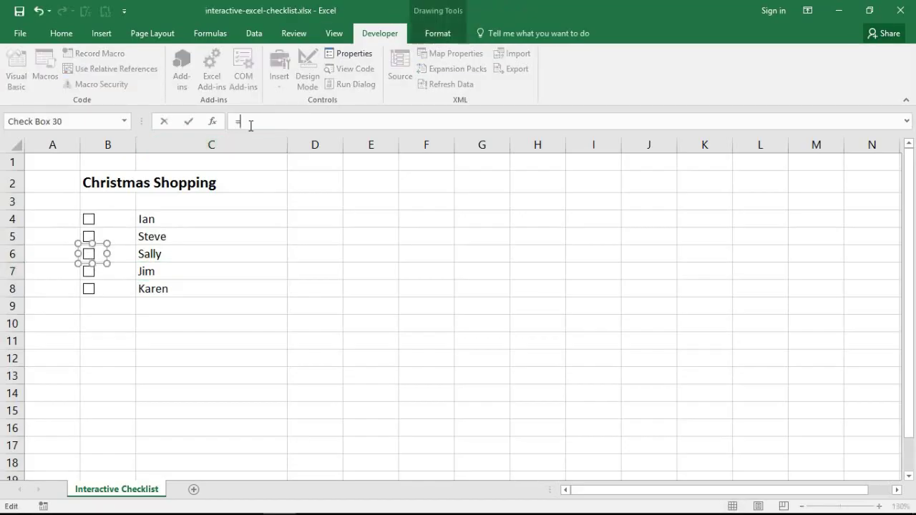
click(47, 252)
key(Return)
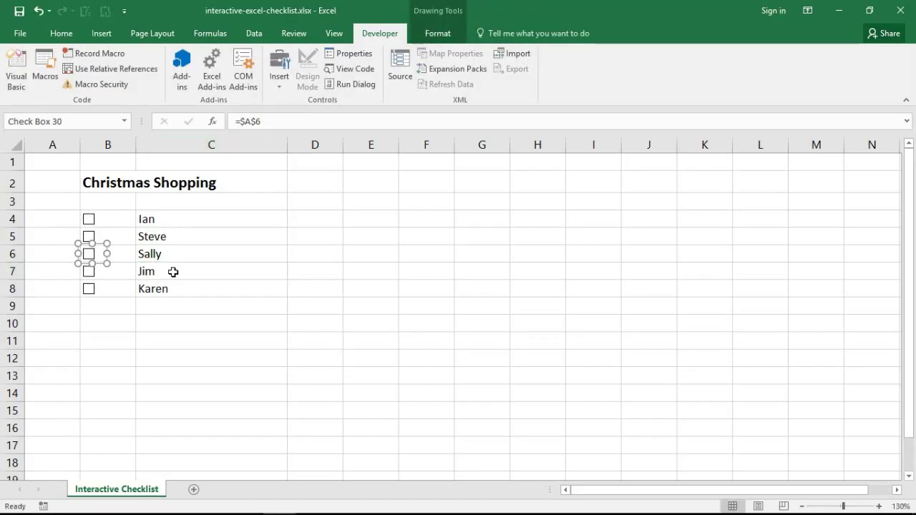
click(174, 272)
Link Jim's checkbox to cell A7.
ctrl+click(88, 272)
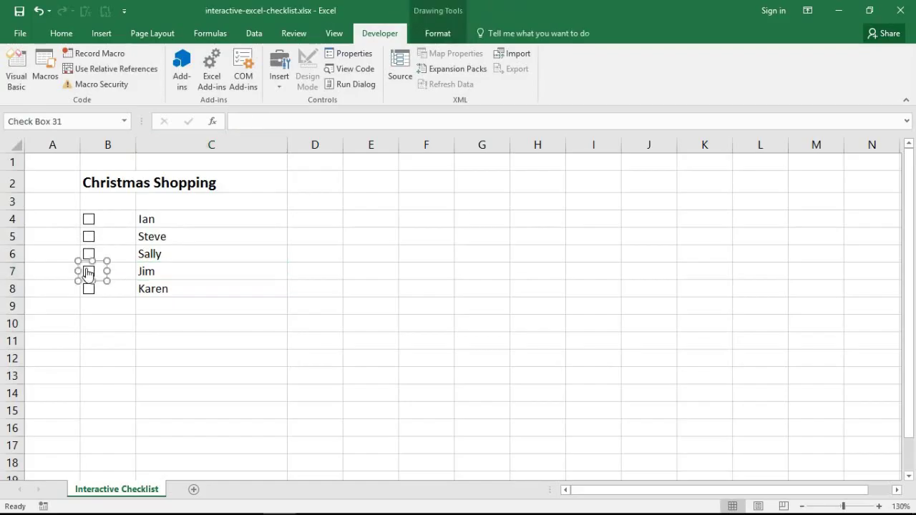
click(238, 121)
text(=)
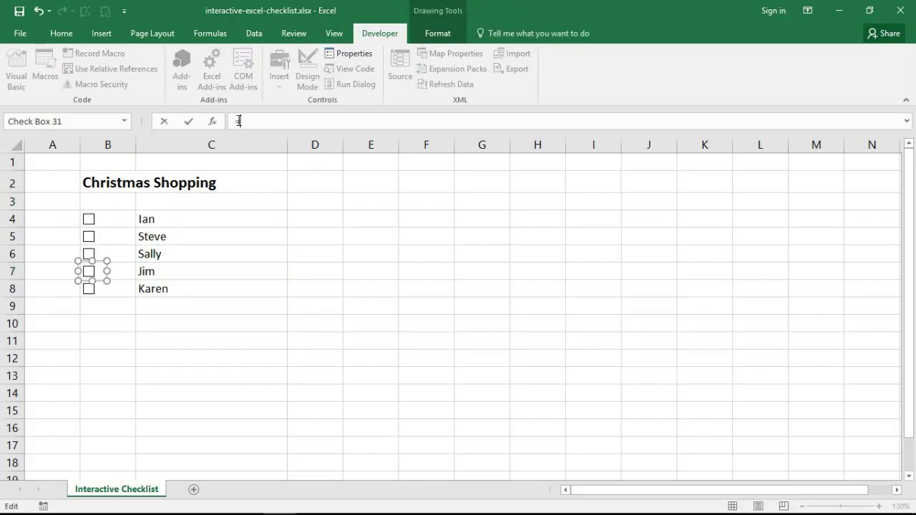
click(45, 275)
key(Return)
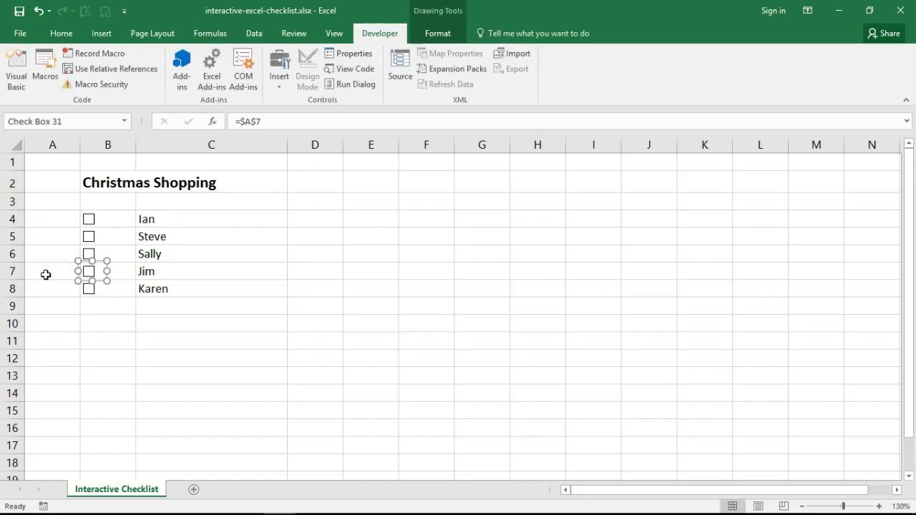
click(213, 266)
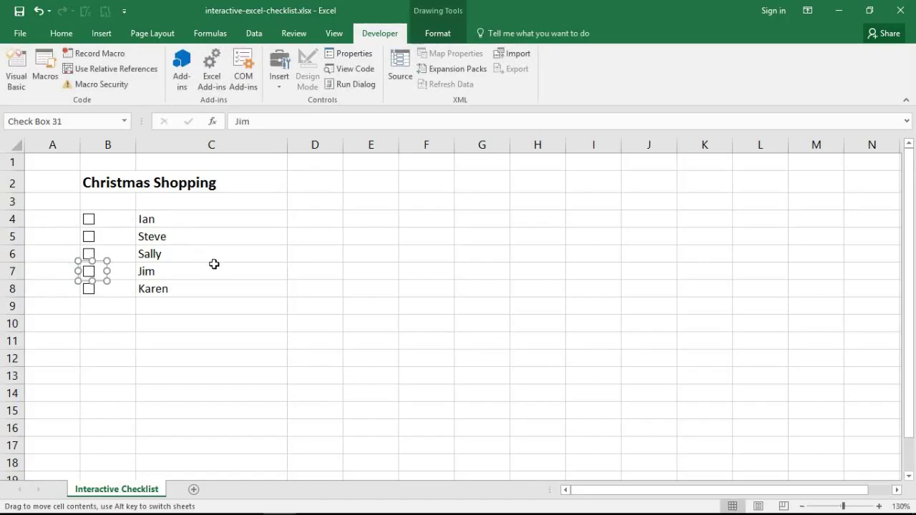
Link Karen's checkbox to cell A8.
ctrl+click(88, 289)
click(242, 119)
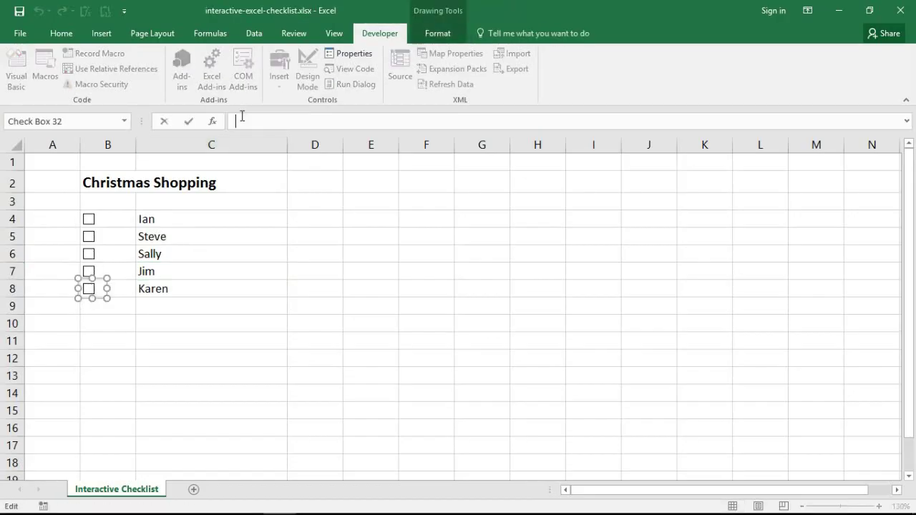
text(=)
click(38, 288)
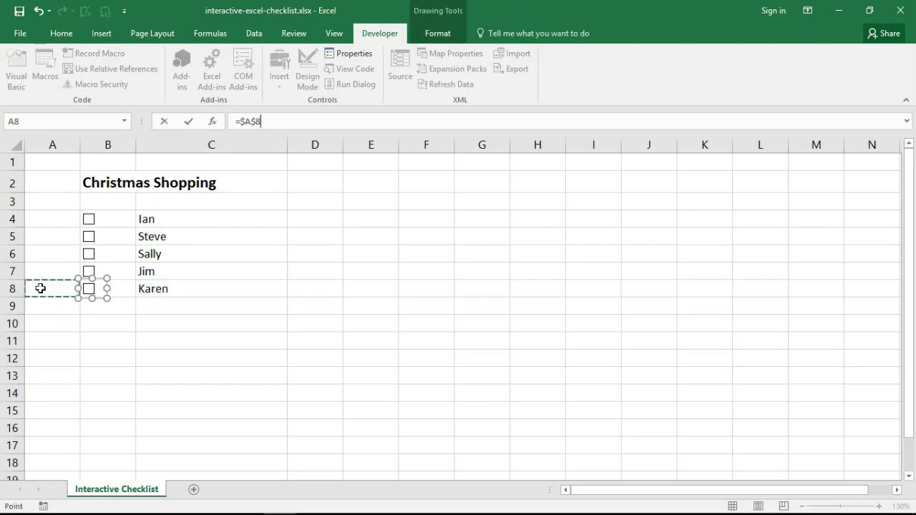
key(Return)
click(183, 291)
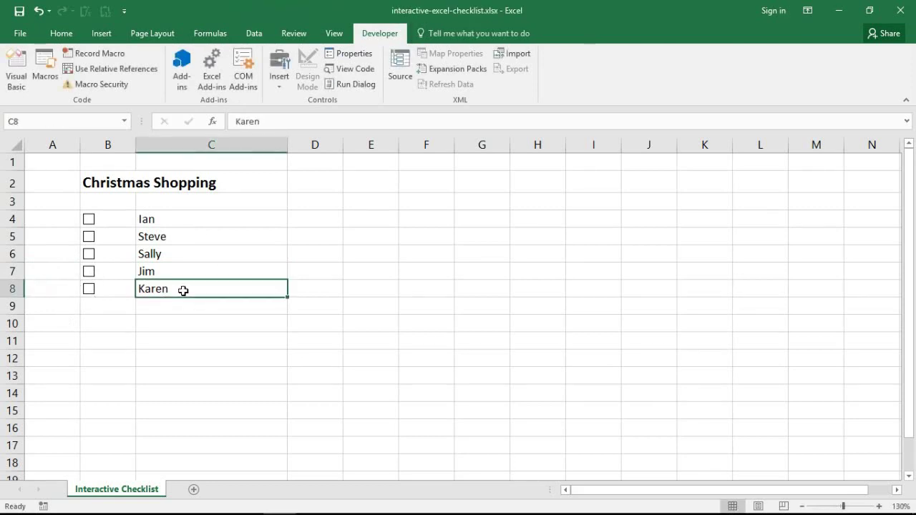
Tick Steve's checkbox, check the linked TRUE/FALSE values, and set A4:A8 font to Automatic.
click(89, 239)
click(53, 265)
click(52, 242)
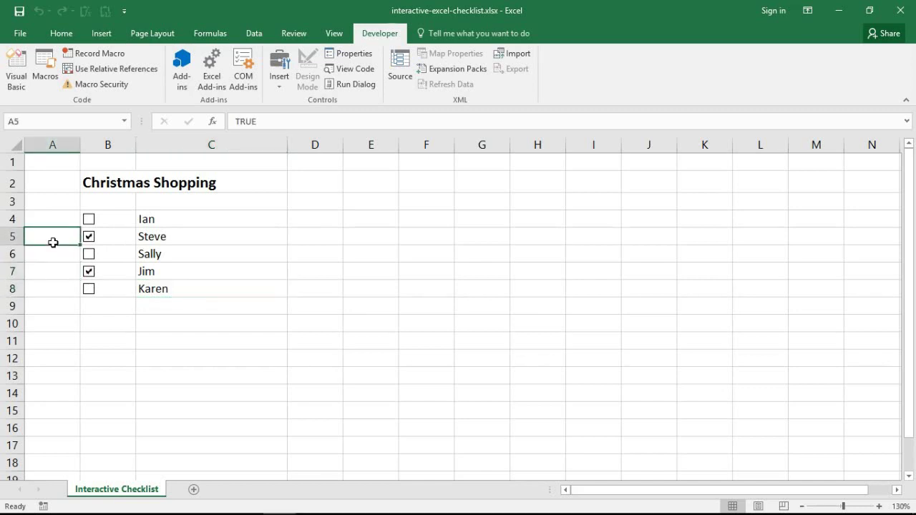
drag(51, 217, 48, 291)
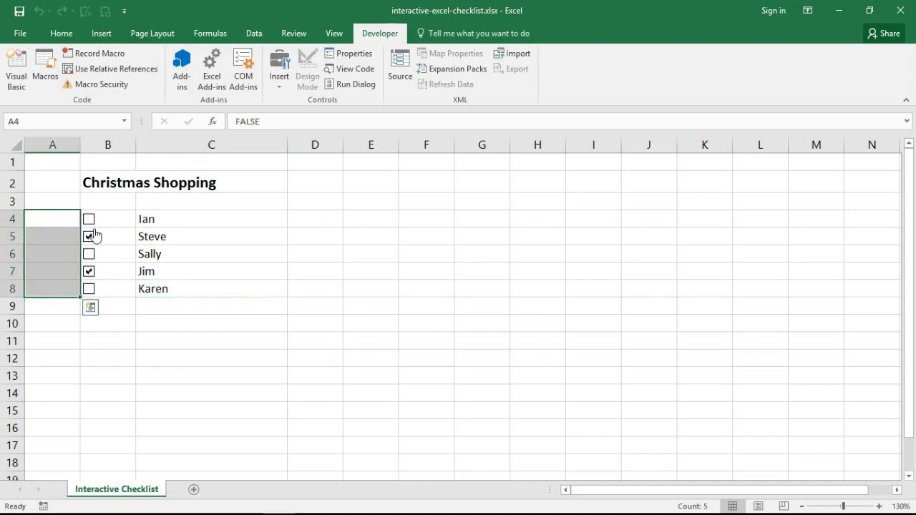
click(66, 33)
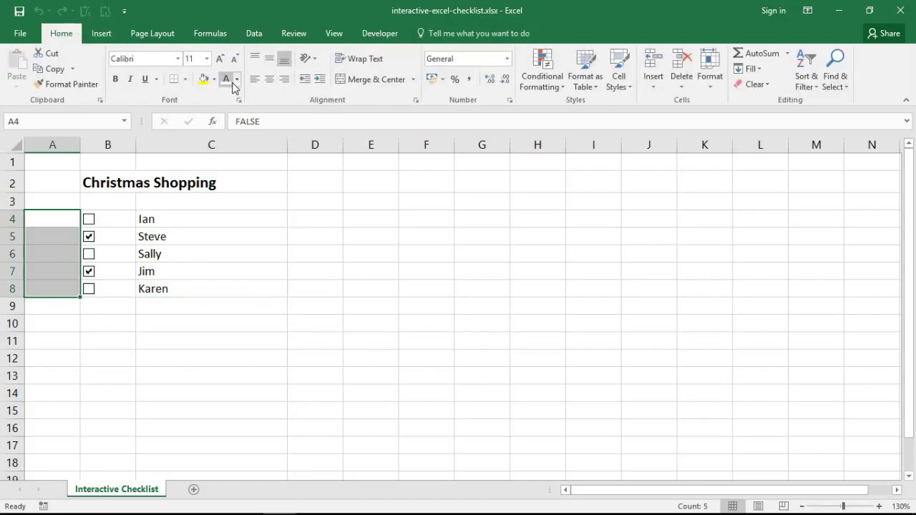
click(237, 79)
click(239, 99)
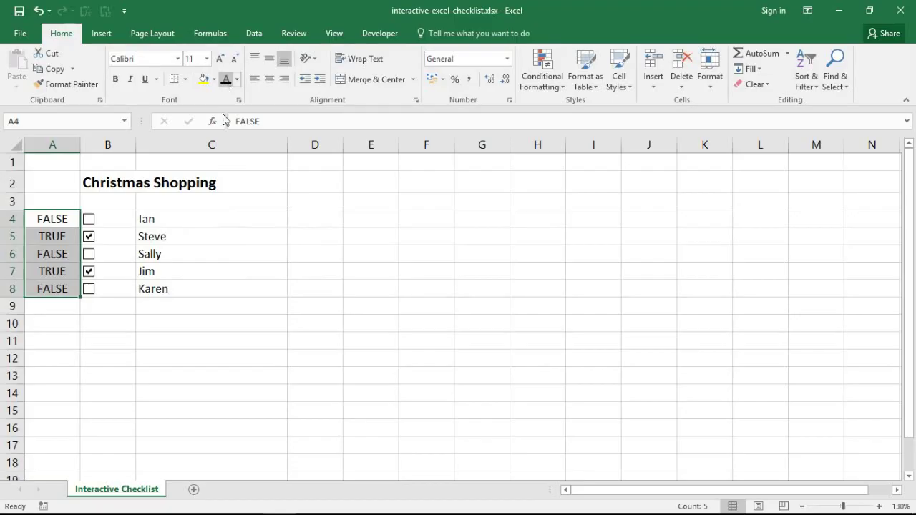
Make the A4:A8 font colour White, Background 1 to hide the values.
mouse_move(90, 298)
right_click(61, 145)
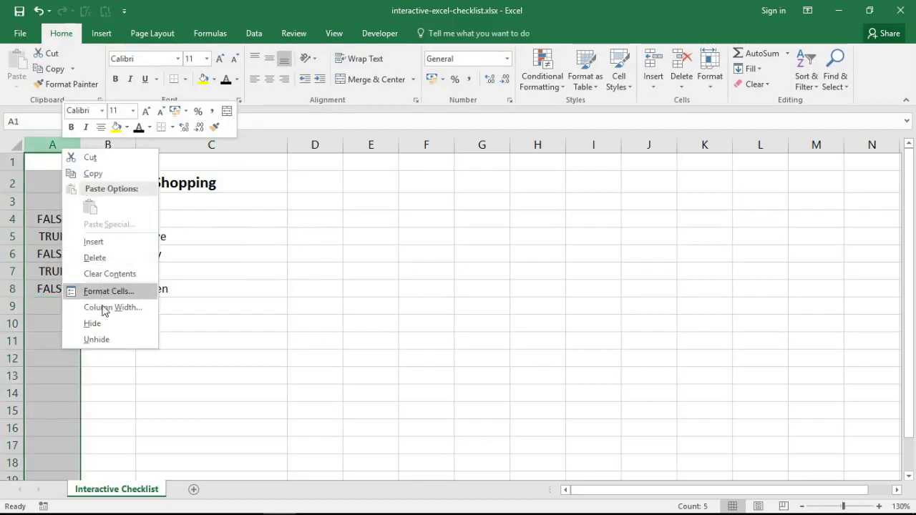
key(Escape)
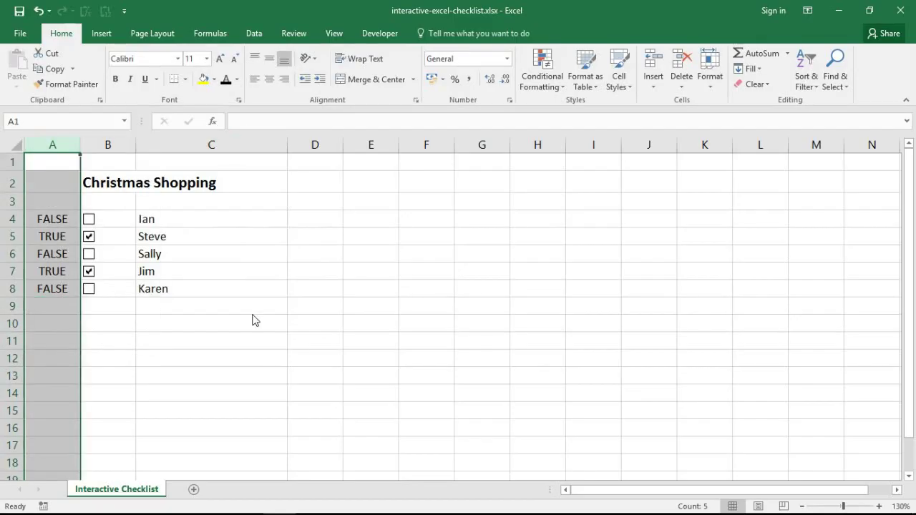
drag(44, 221, 39, 289)
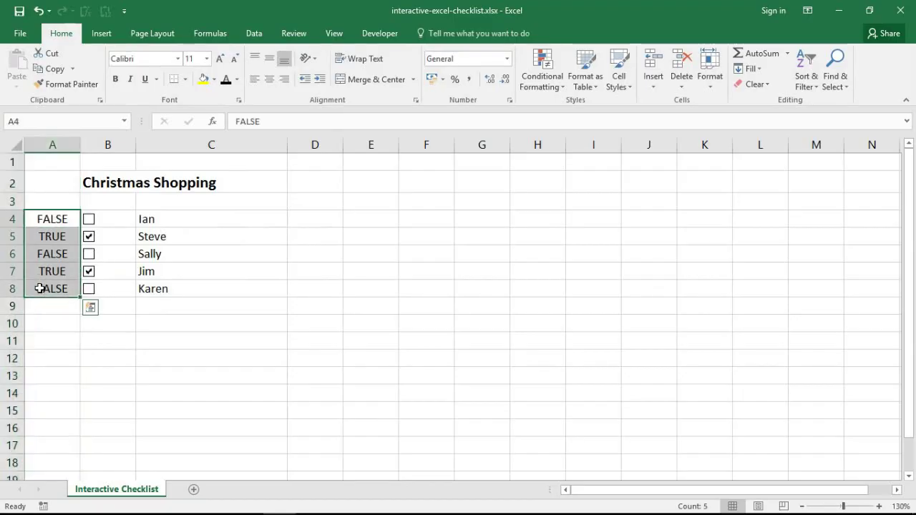
click(237, 79)
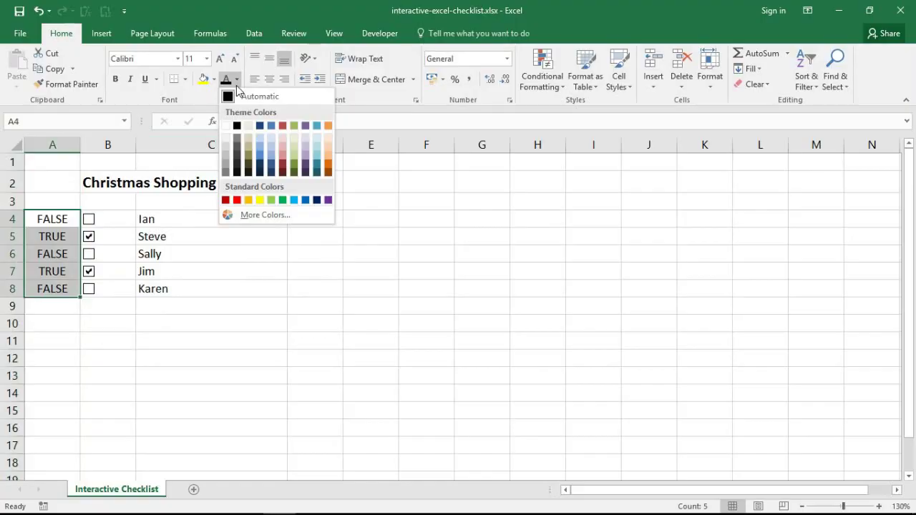
click(226, 127)
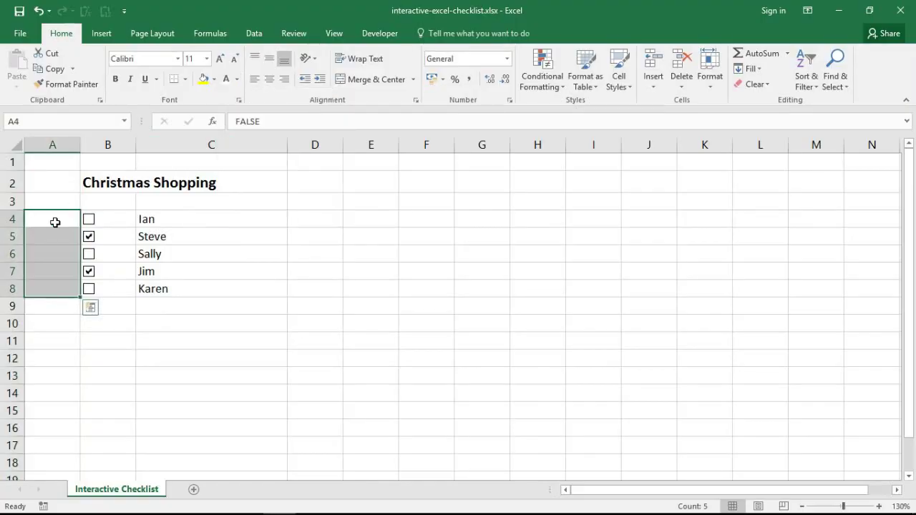
click(158, 260)
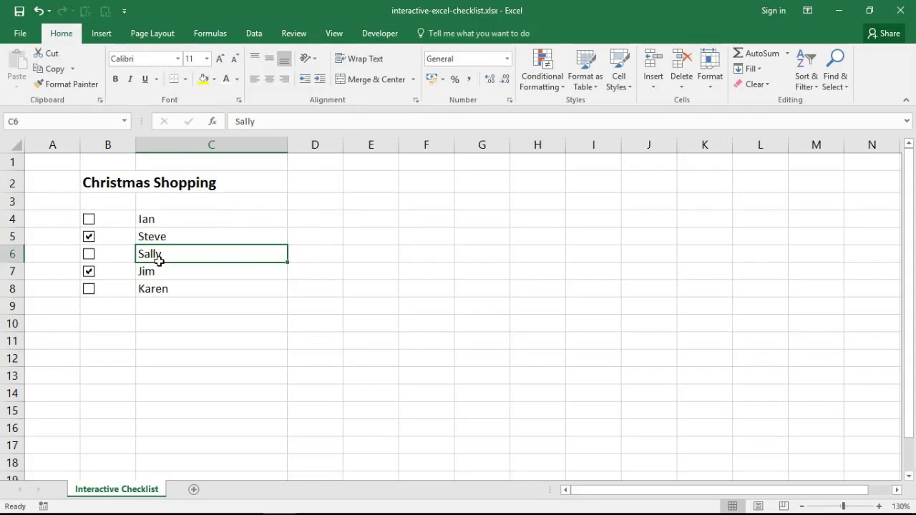
click(209, 294)
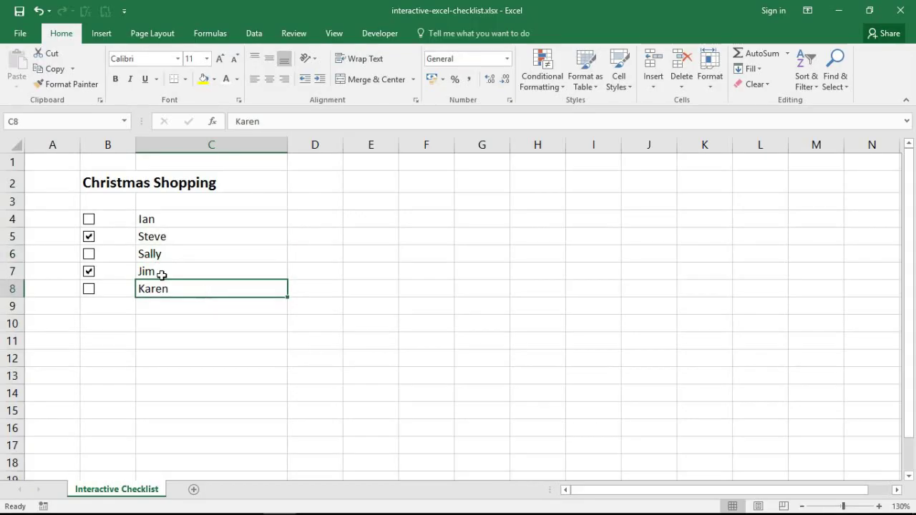
drag(119, 237, 190, 239)
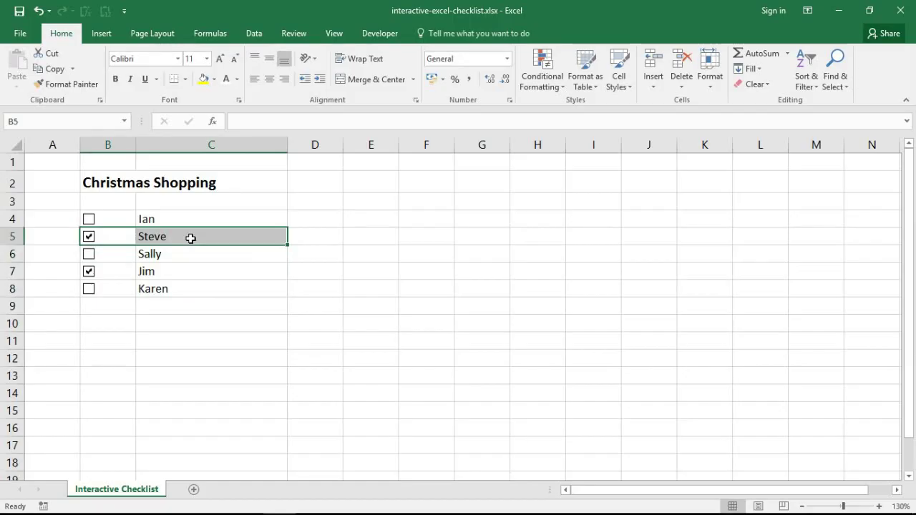
click(191, 250)
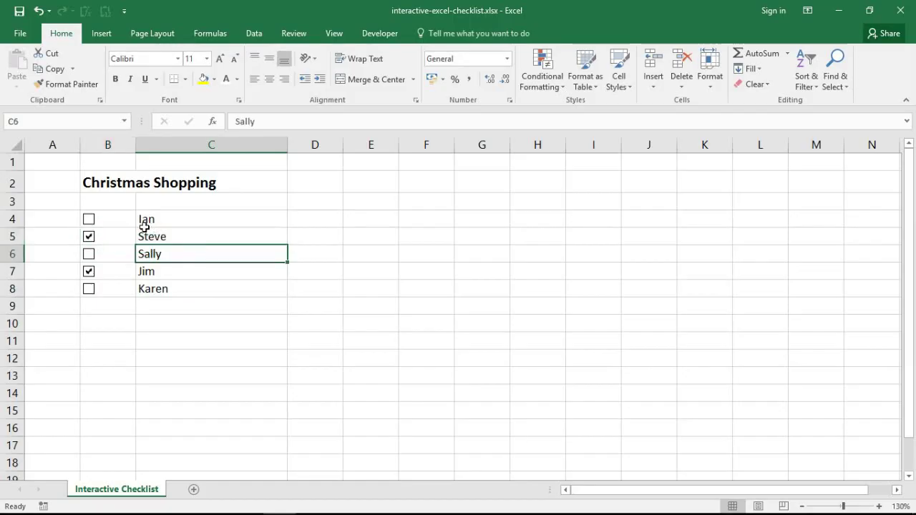
drag(115, 219, 164, 288)
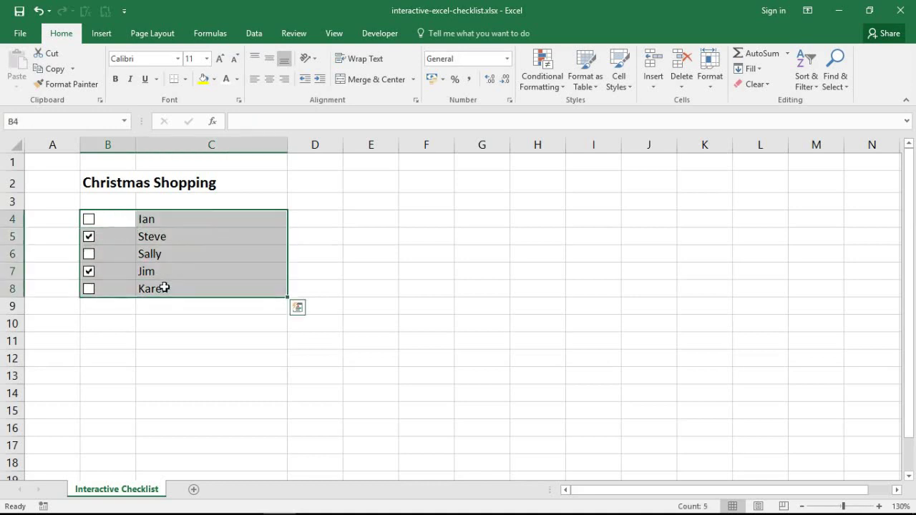
drag(116, 237, 178, 287)
Create a new 'Use a formula' conditional formatting rule with the formula =$A4.
click(542, 83)
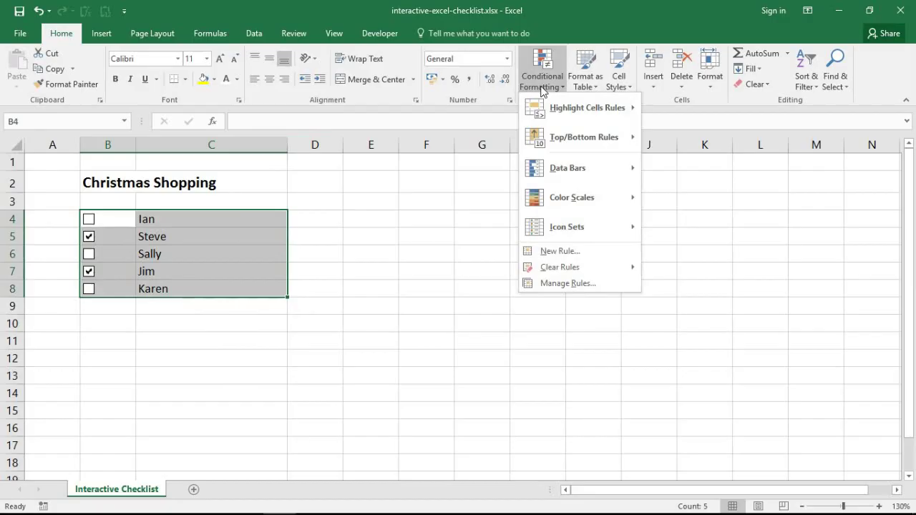
click(561, 252)
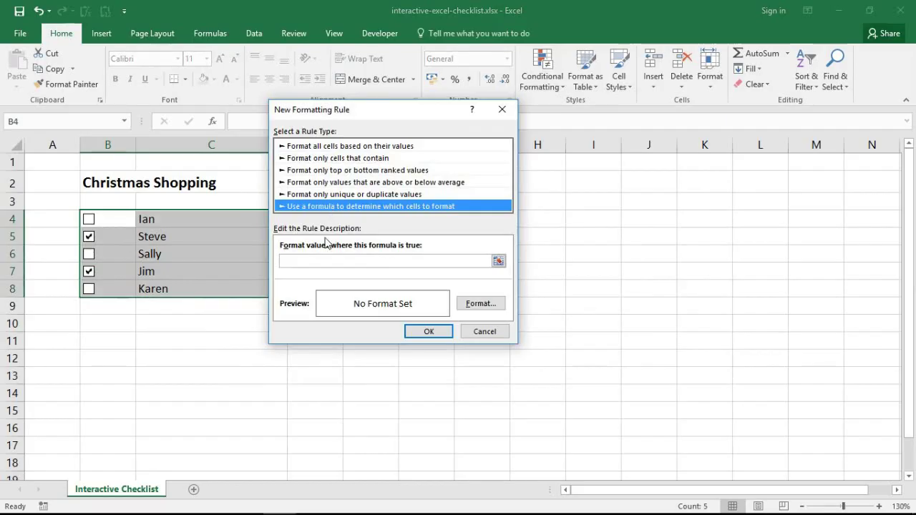
click(312, 259)
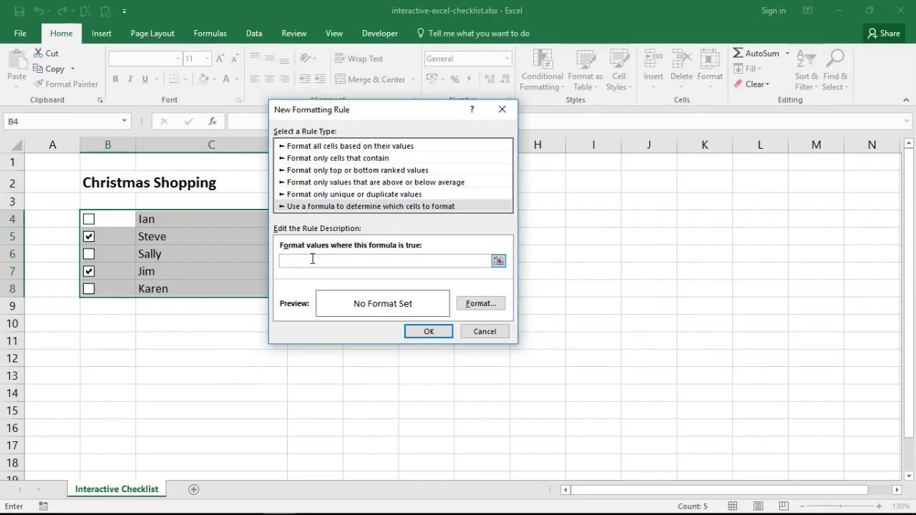
text(=)
click(61, 216)
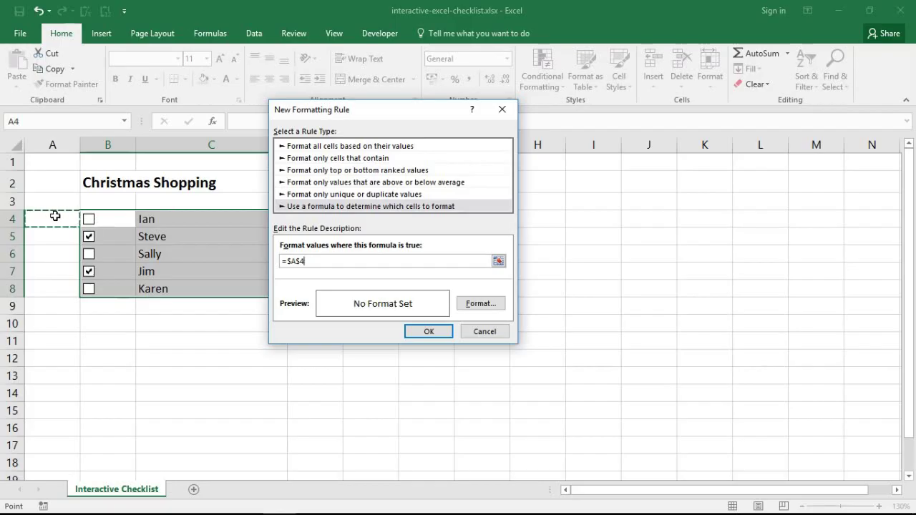
click(300, 262)
key(BackSpace)
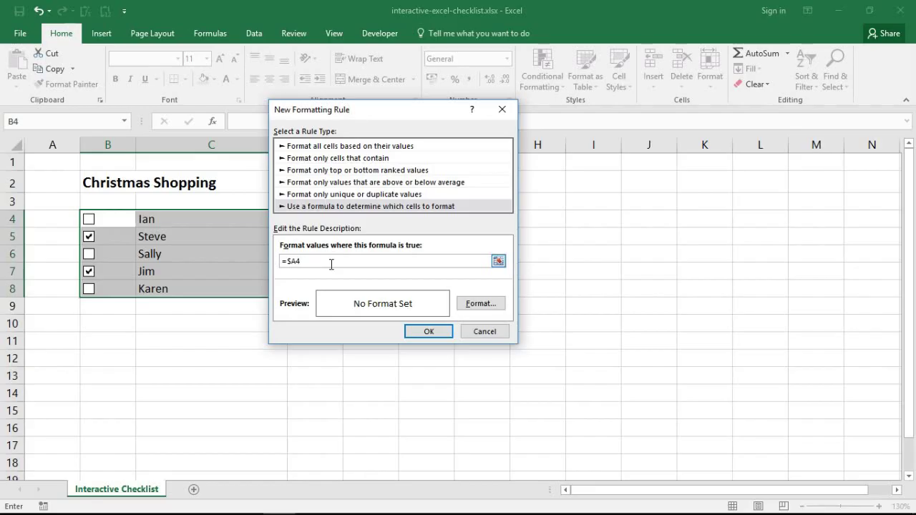
Give the =$A4 rule a light orange fill and Bold font, and save it.
click(469, 303)
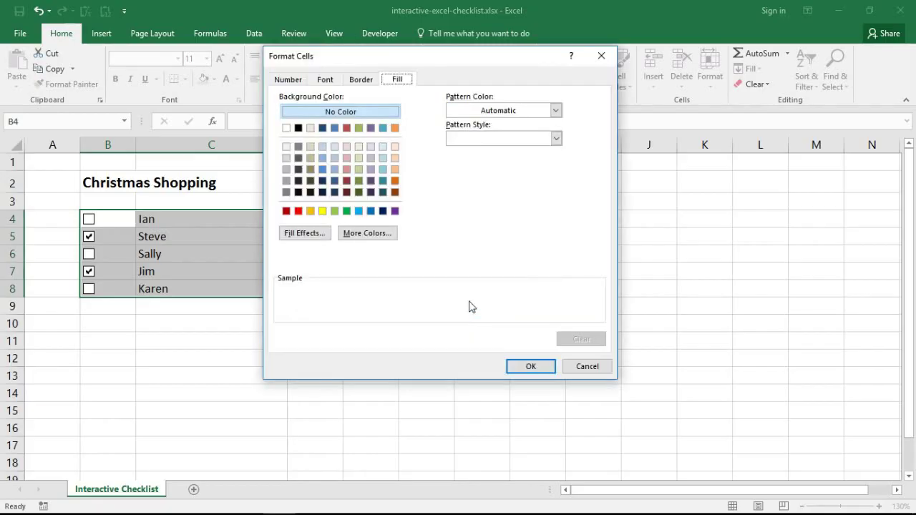
click(395, 157)
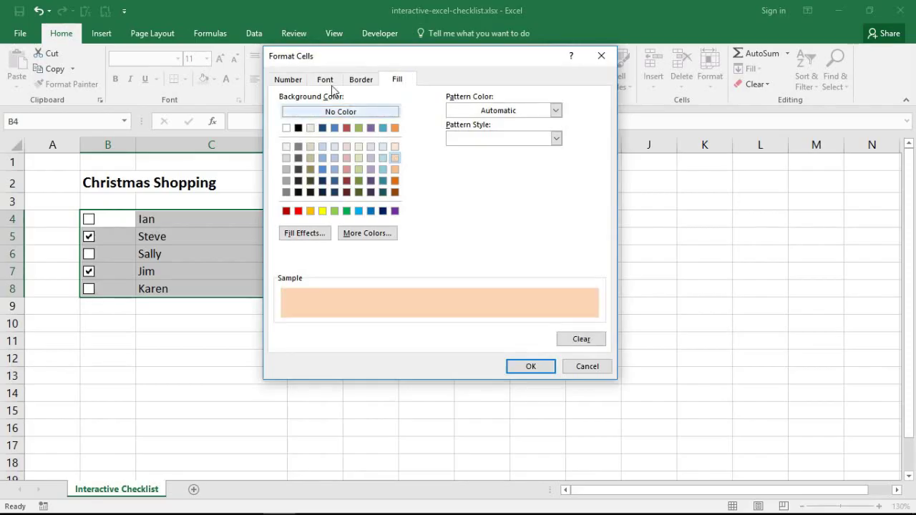
click(326, 80)
click(472, 139)
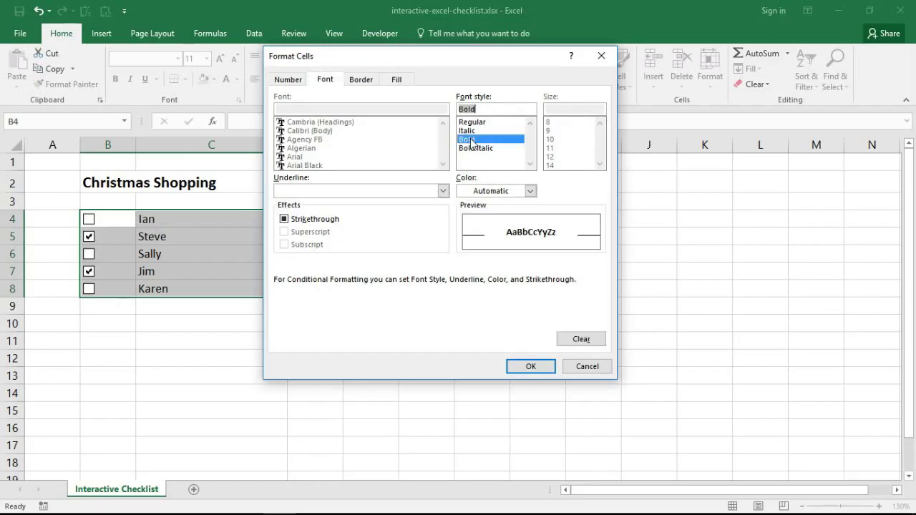
click(400, 80)
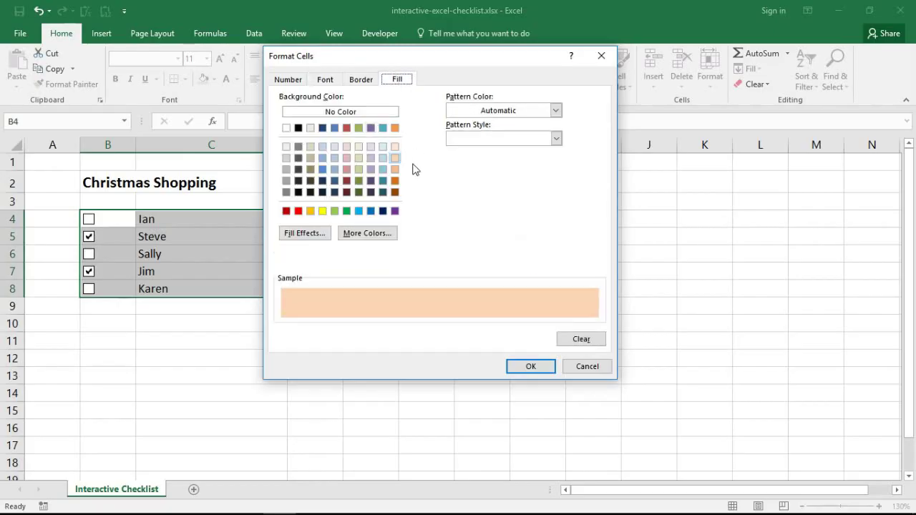
click(530, 367)
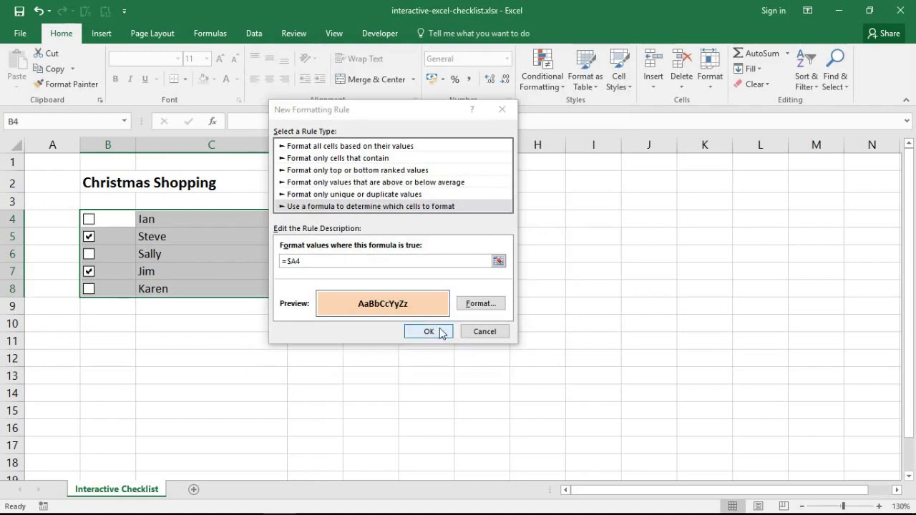
click(428, 332)
click(359, 362)
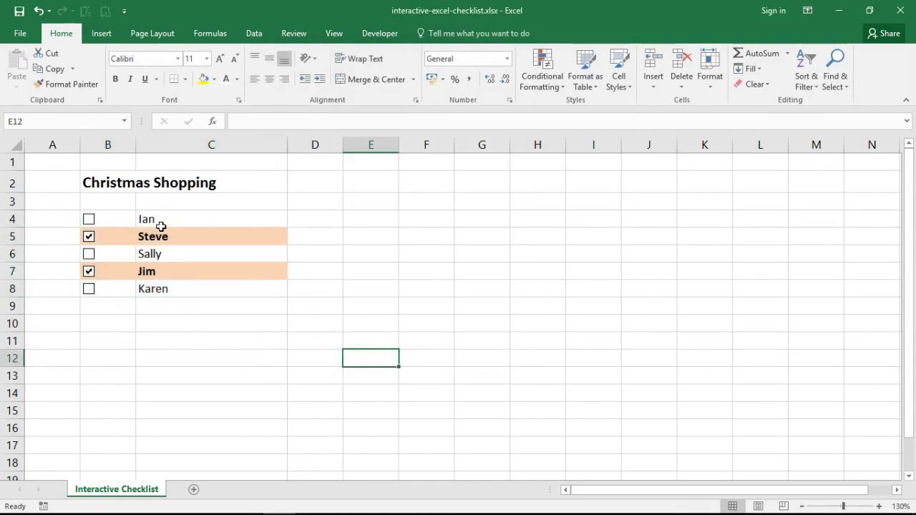
Toggle the checkboxes so Ian and Sally are ticked and Steve, Jim and Karen unticked.
click(90, 222)
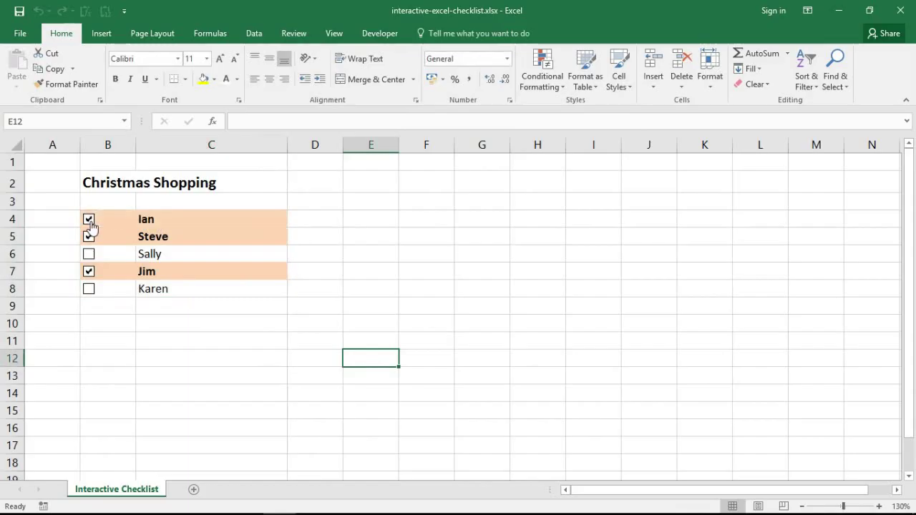
click(88, 292)
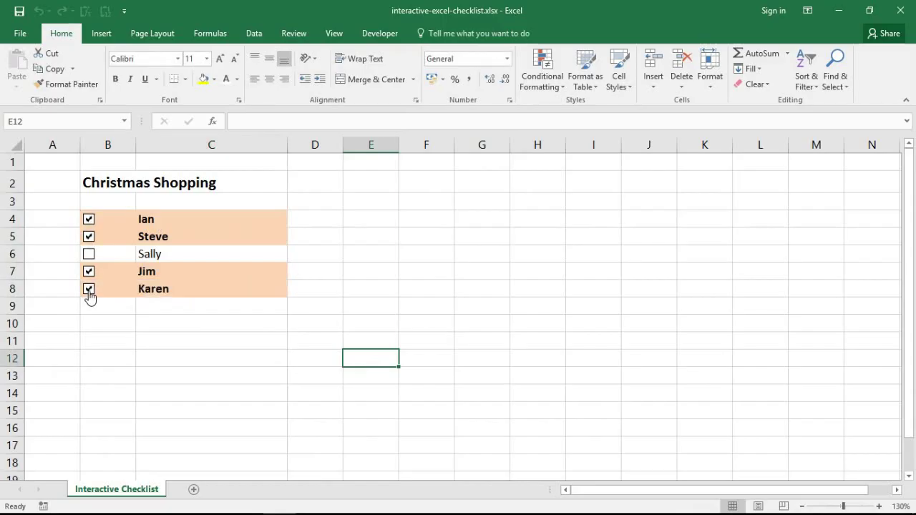
click(89, 271)
click(89, 239)
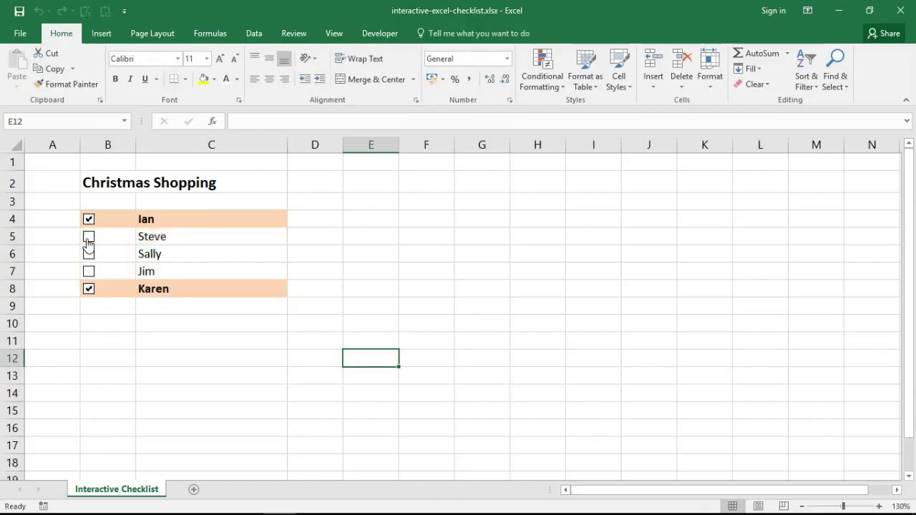
click(88, 256)
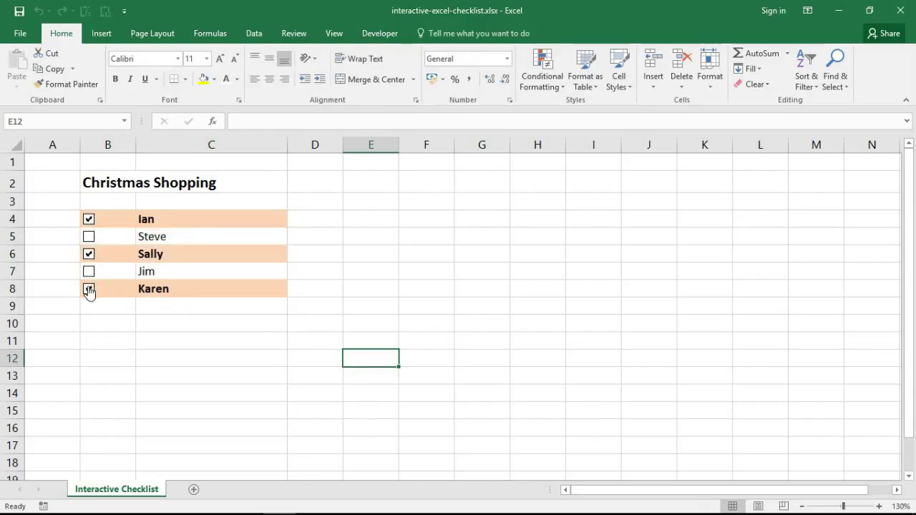
click(89, 290)
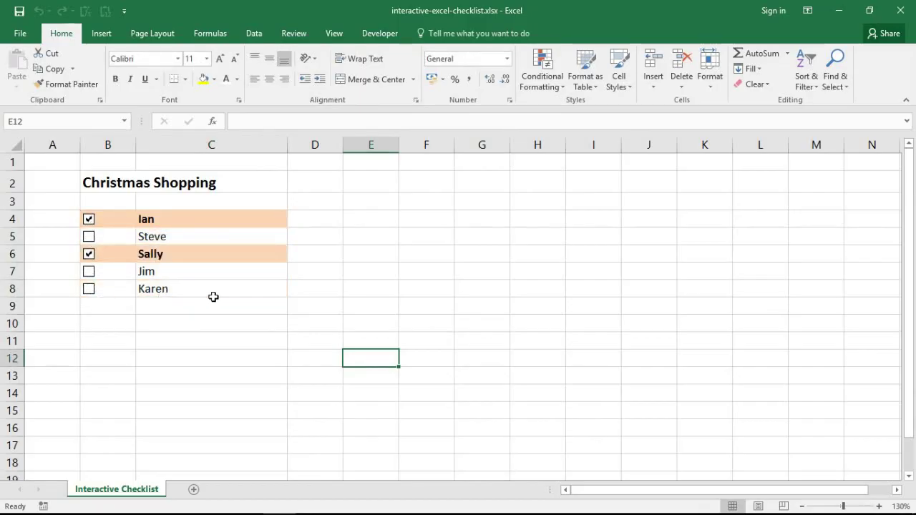